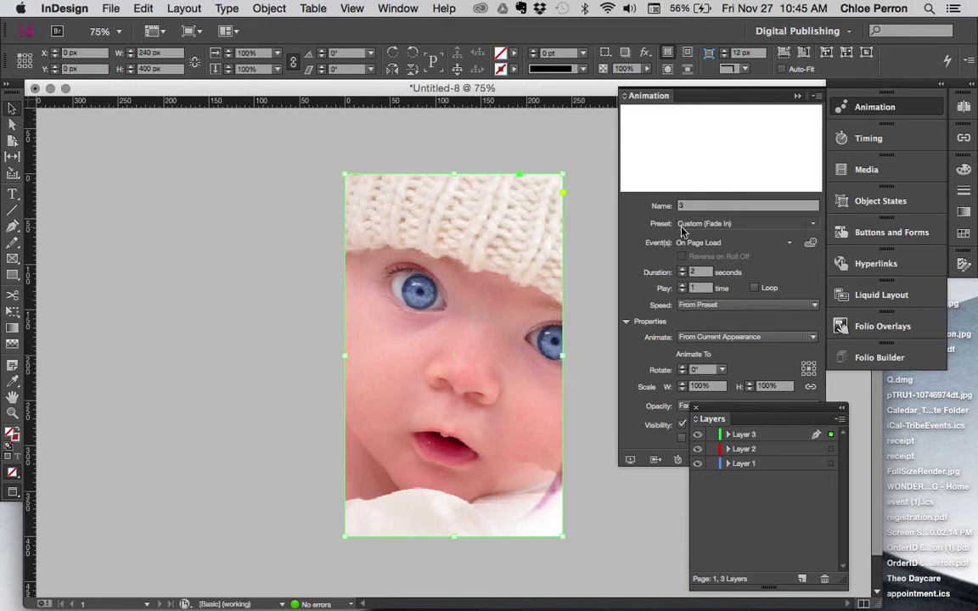
Review the available animation presets and display the enlarged timing list of page-load animations, selecting animation 3.
mouse_move(872, 374)
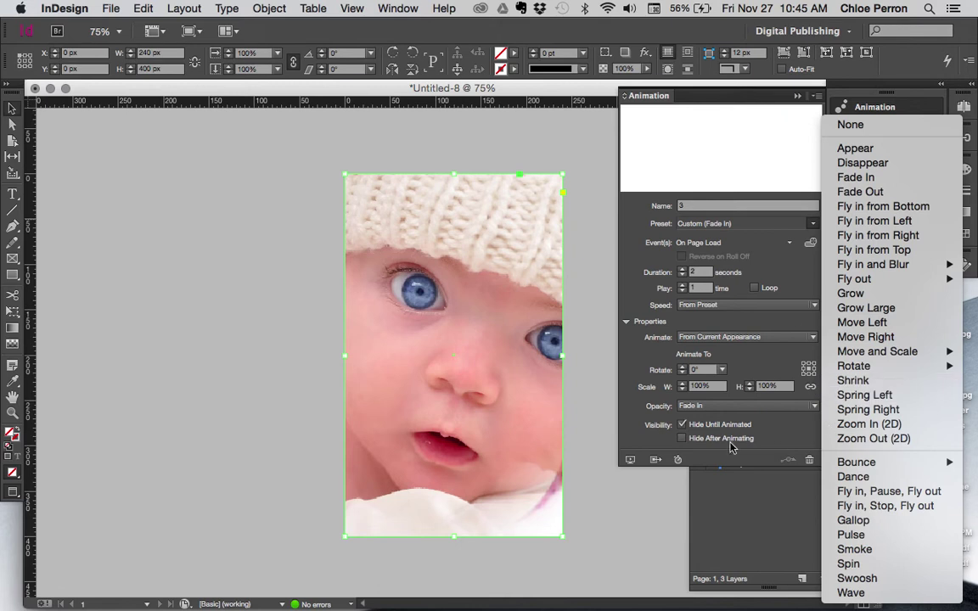
click(854, 103)
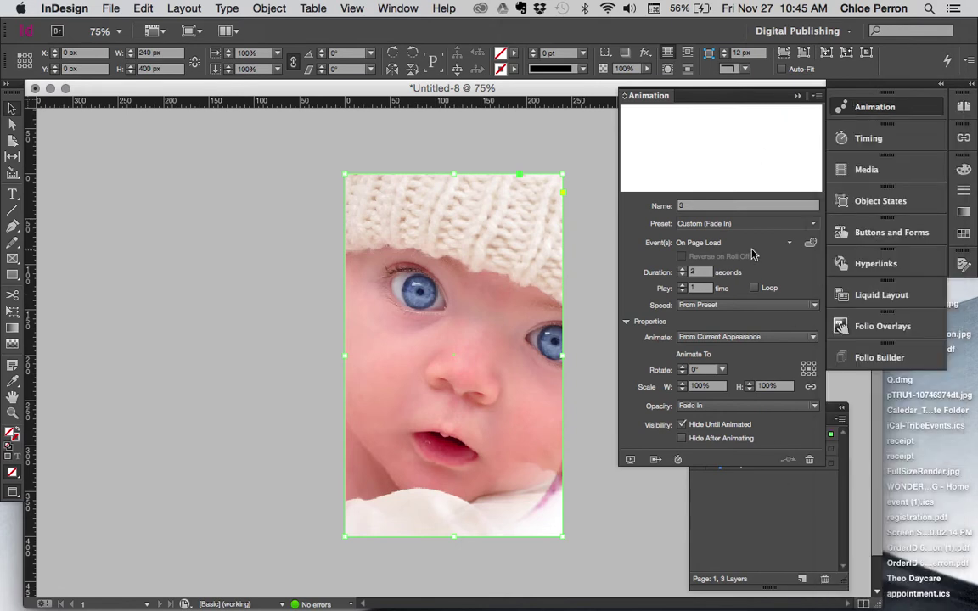
click(892, 138)
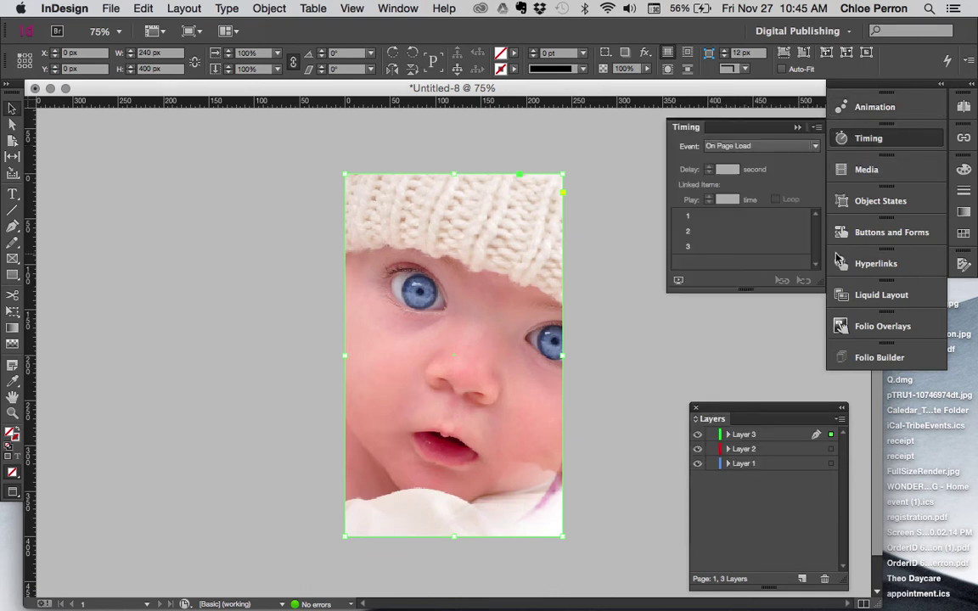
drag(818, 279, 818, 372)
click(696, 217)
click(694, 248)
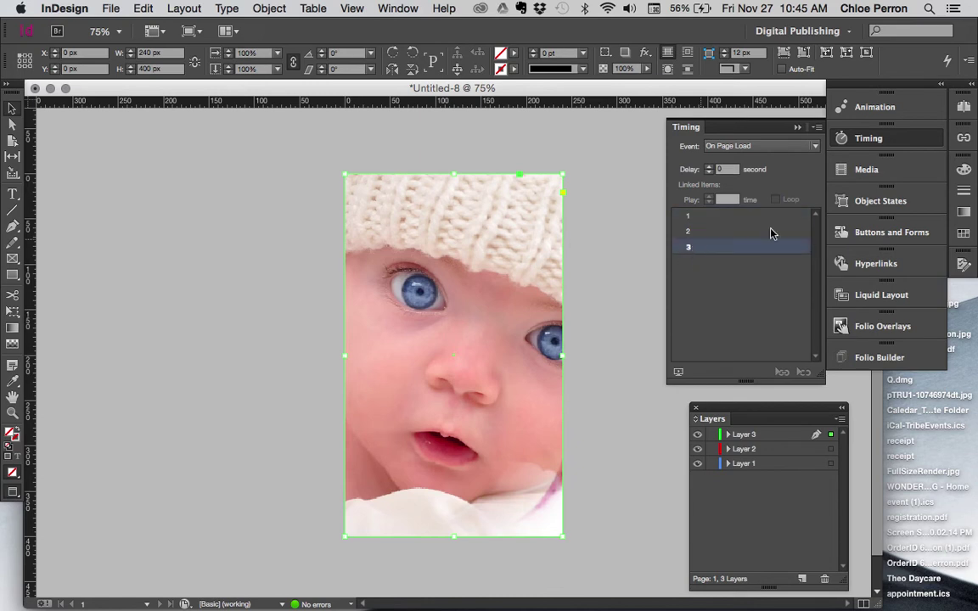
Try moving animation 3 ahead of animation 2 in the timing order, and restore the order 1, 2, 3.
drag(692, 242, 701, 214)
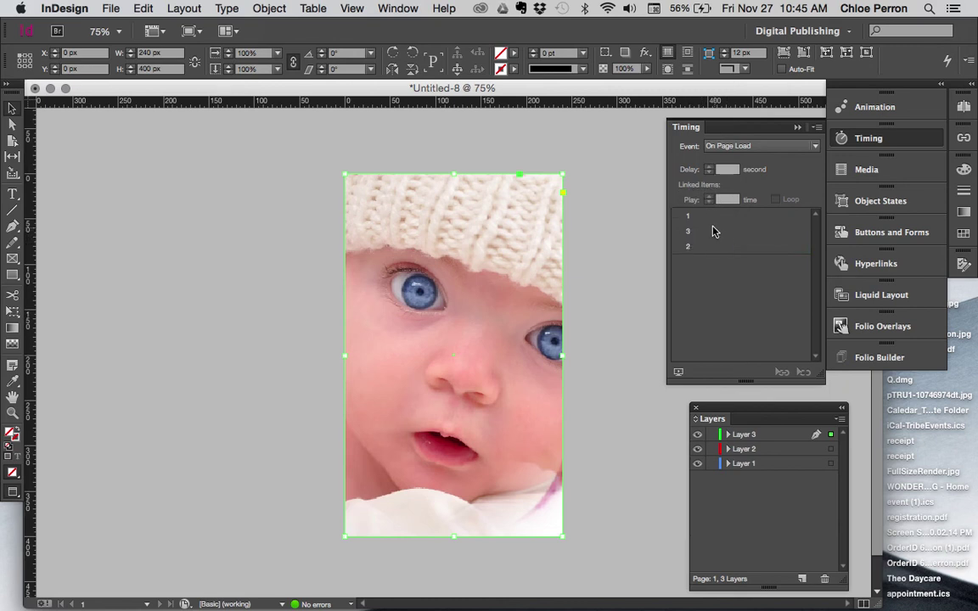
click(693, 237)
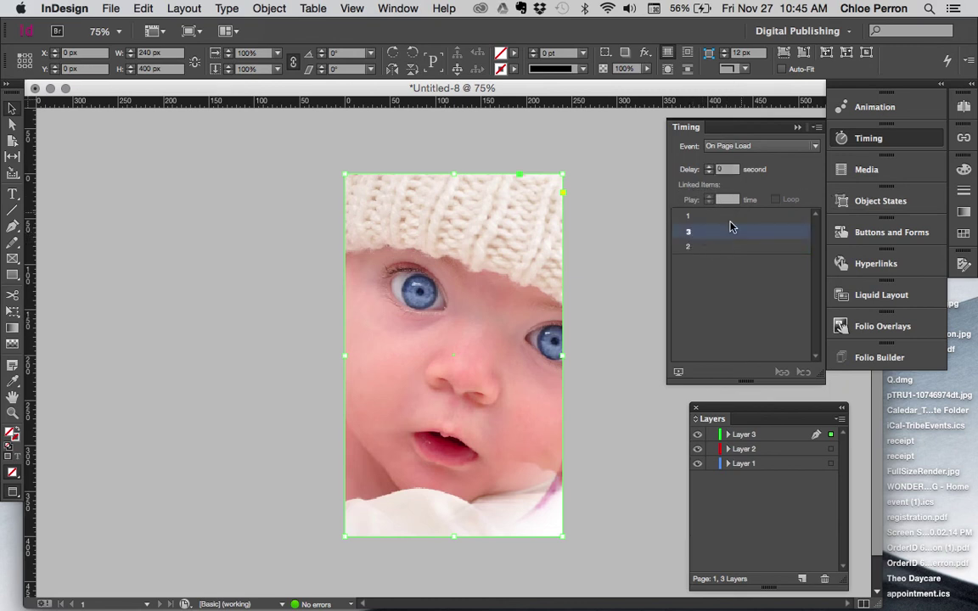
mouse_move(694, 236)
mouse_down()
mouse_move(695, 255)
mouse_move(689, 218)
mouse_move(690, 250)
mouse_up()
click(689, 219)
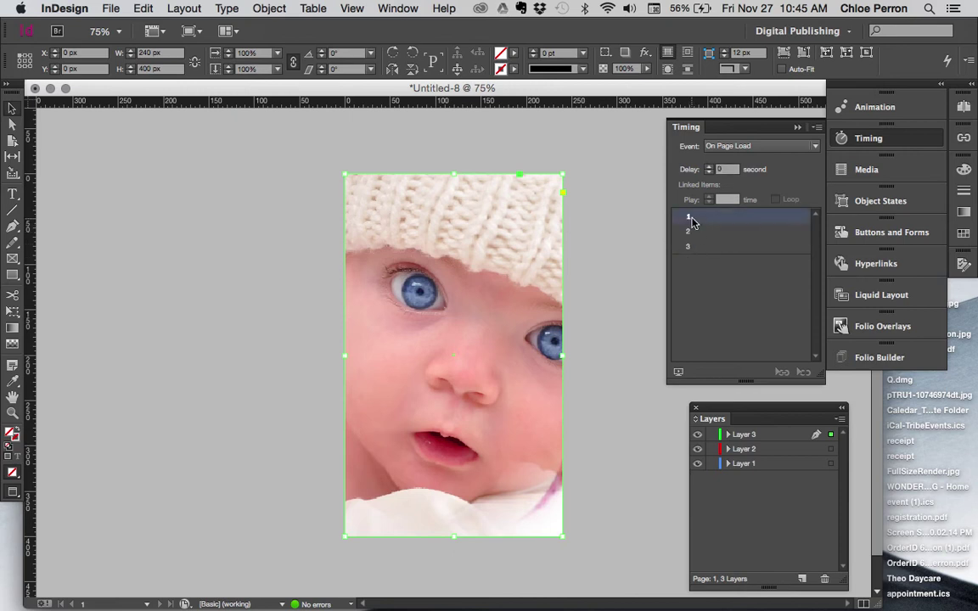
click(688, 244)
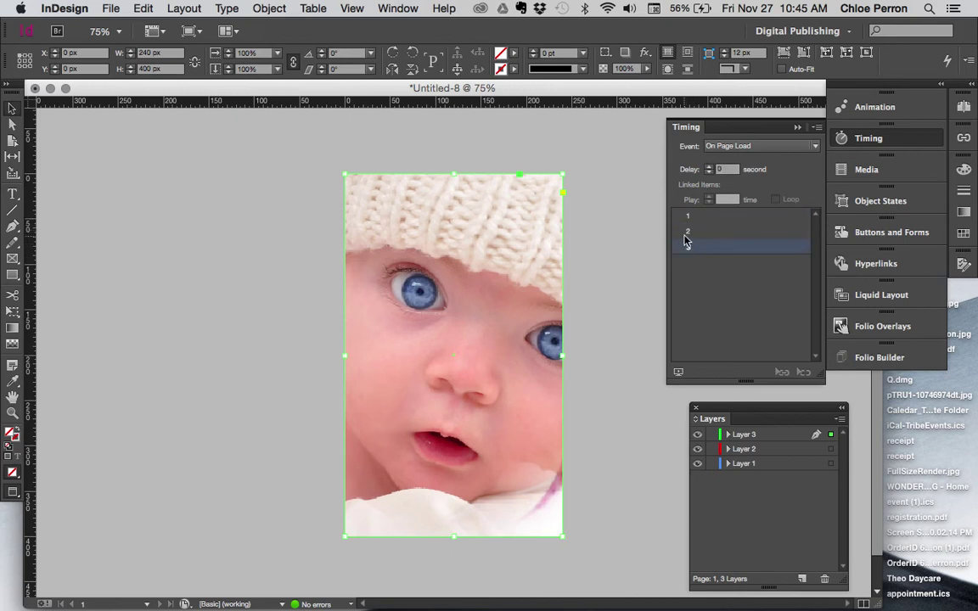
drag(699, 233, 692, 263)
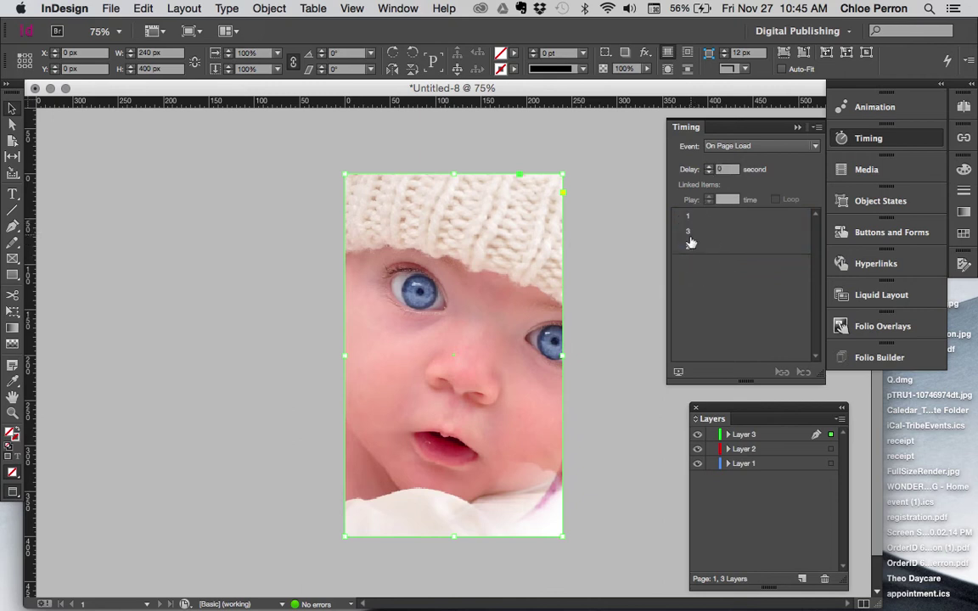
drag(687, 234, 689, 248)
Check the trigger event choices for animation 2 in the timing list, keeping On Page Load.
click(701, 231)
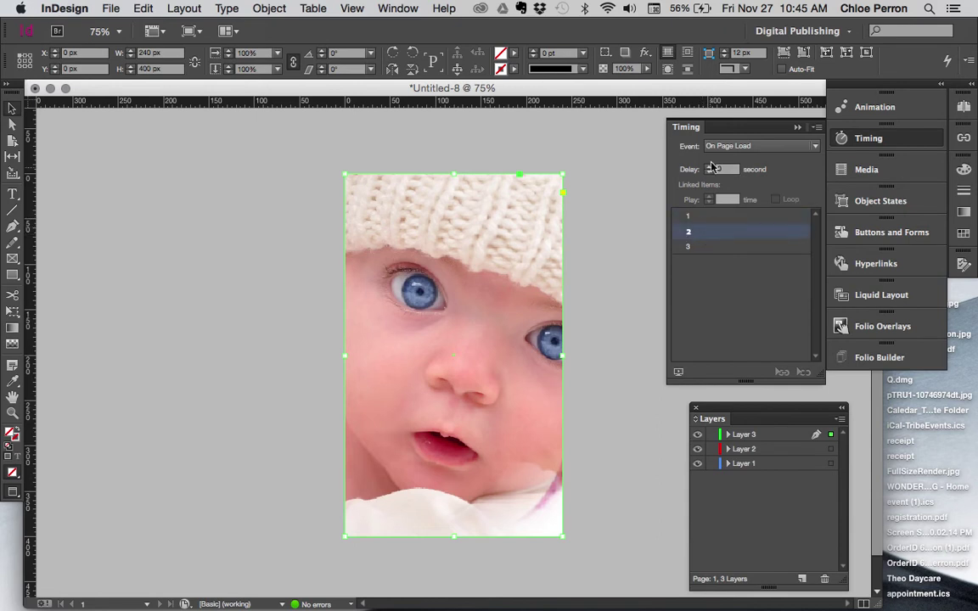
click(727, 147)
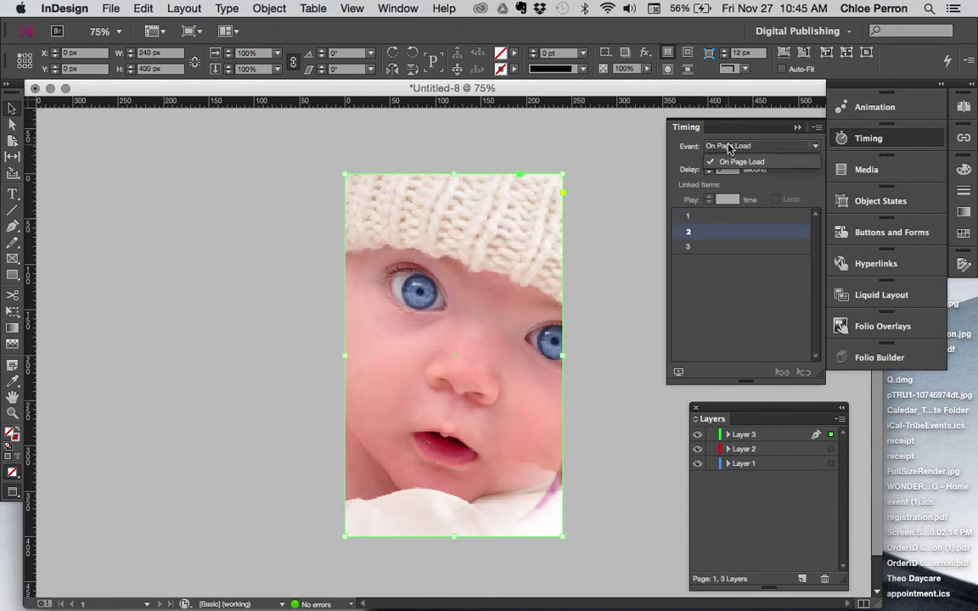
click(732, 162)
click(709, 166)
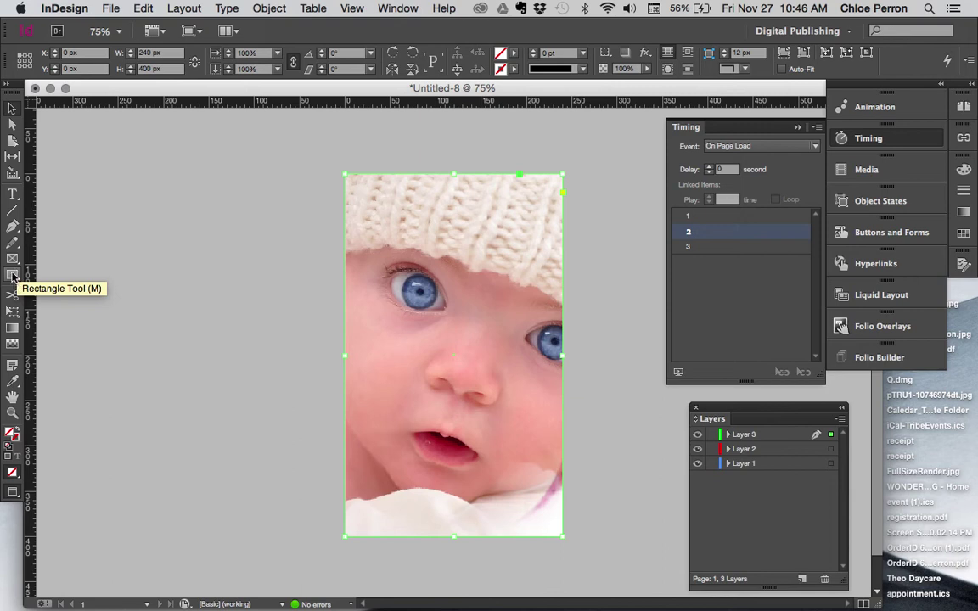
Create a new layer above the existing ones and name it BUTTON.
click(802, 578)
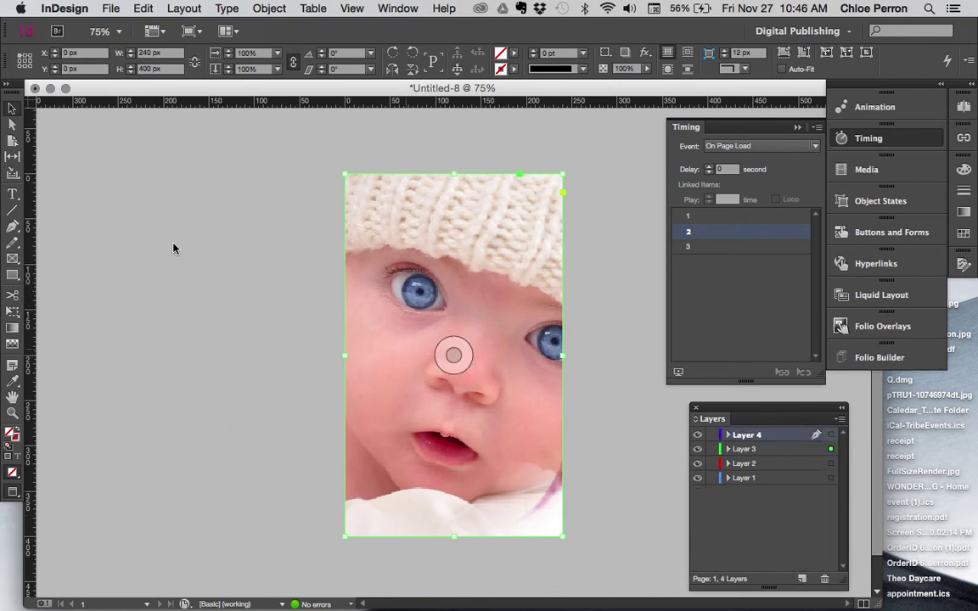
double_click(737, 437)
text(BUTTON)
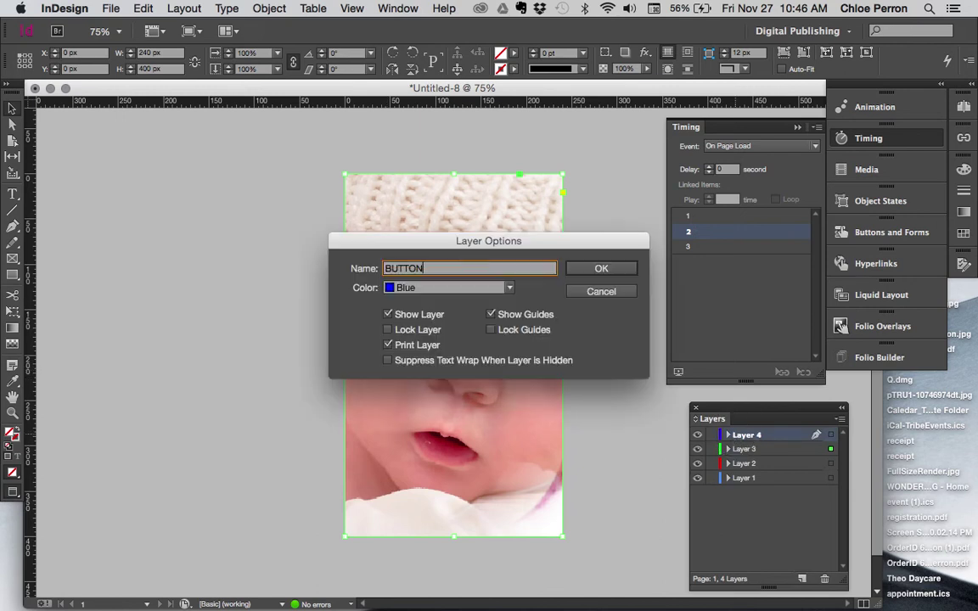
key(Return)
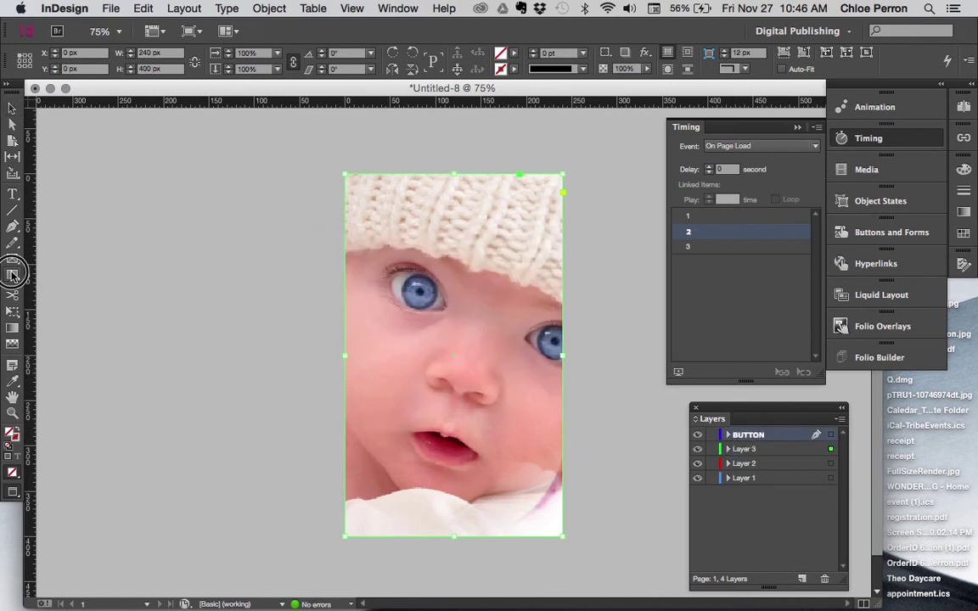
Draw a circle about 91 px in diameter over the lower part of the baby's hat with the Ellipse tool.
drag(17, 278, 77, 290)
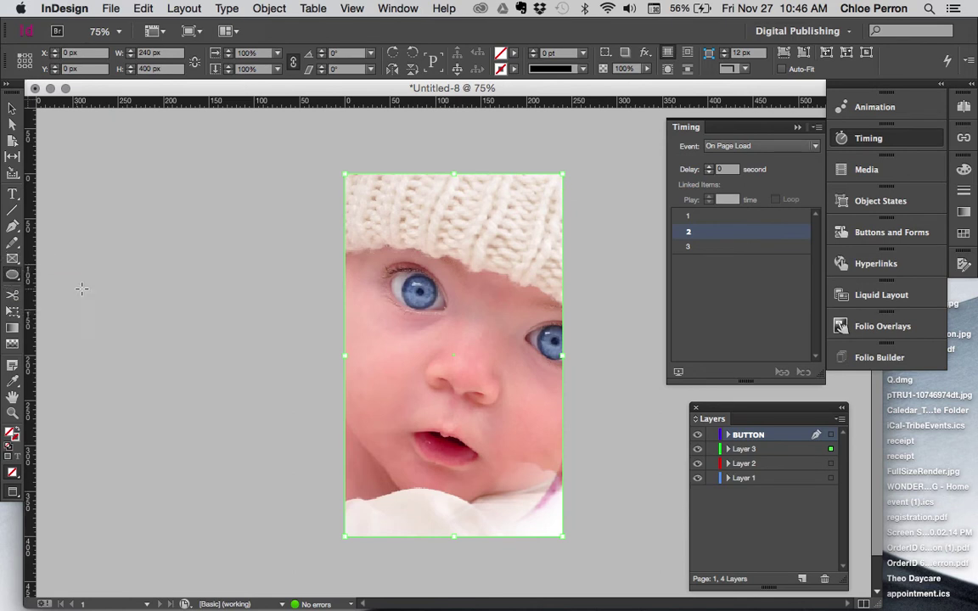
drag(428, 223, 492, 299)
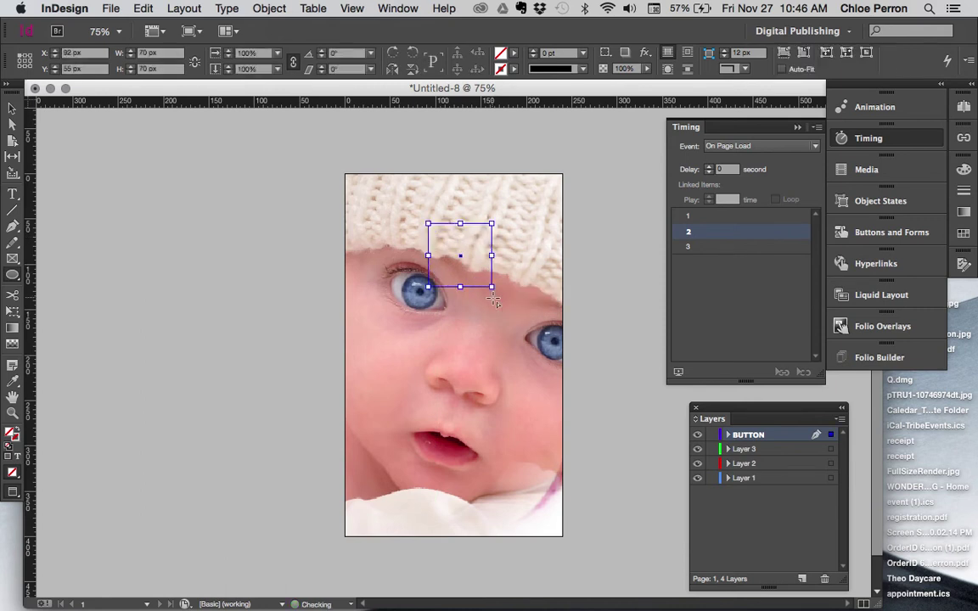
key(super+z)
drag(428, 219, 515, 300)
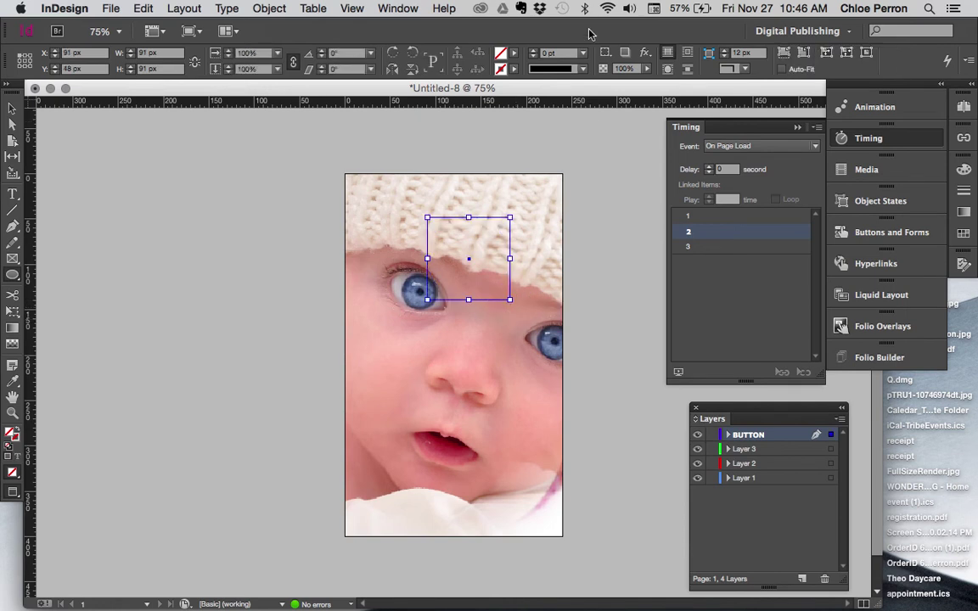
Fill the circle with the RGB Blue swatch.
click(514, 55)
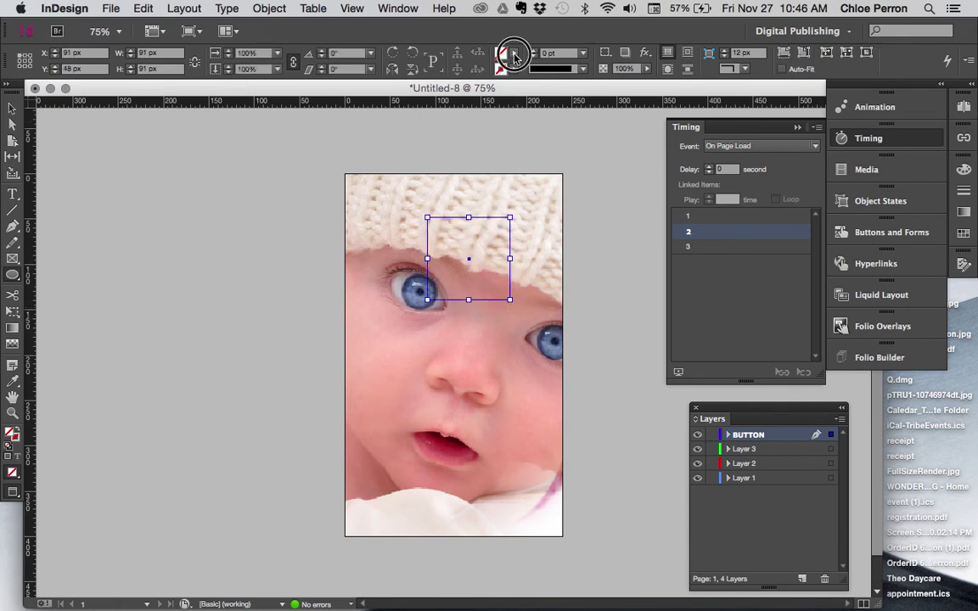
click(515, 187)
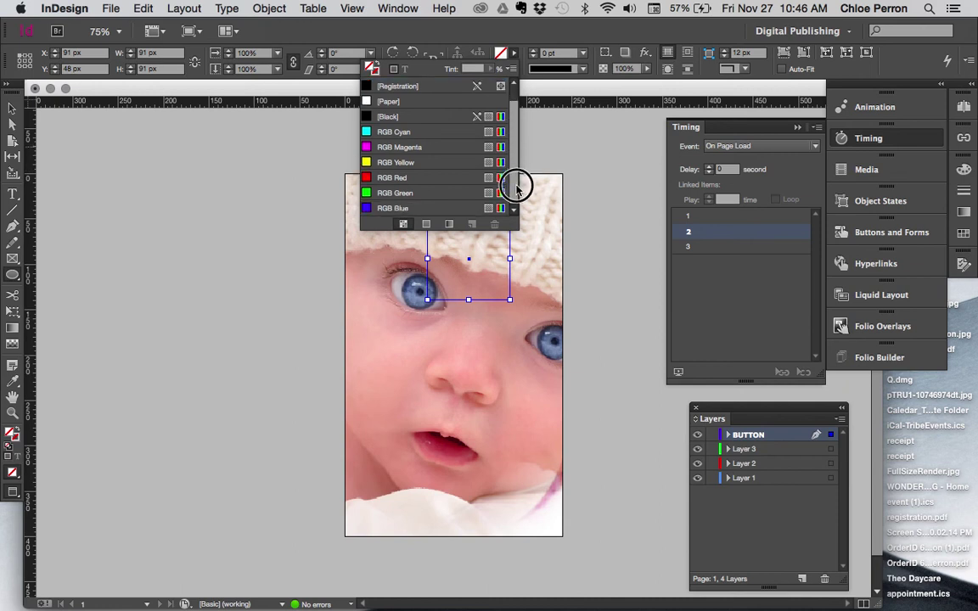
click(401, 211)
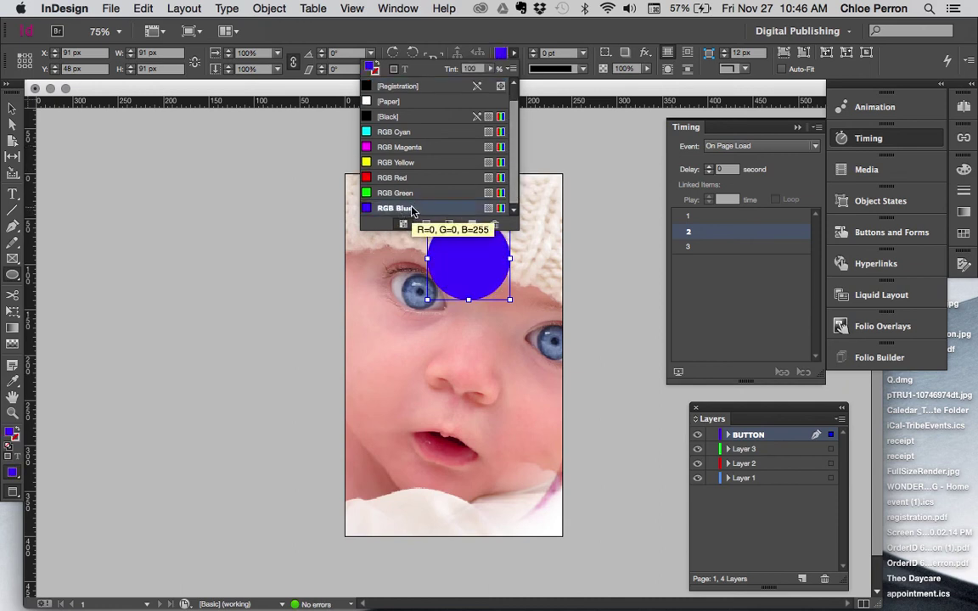
click(965, 212)
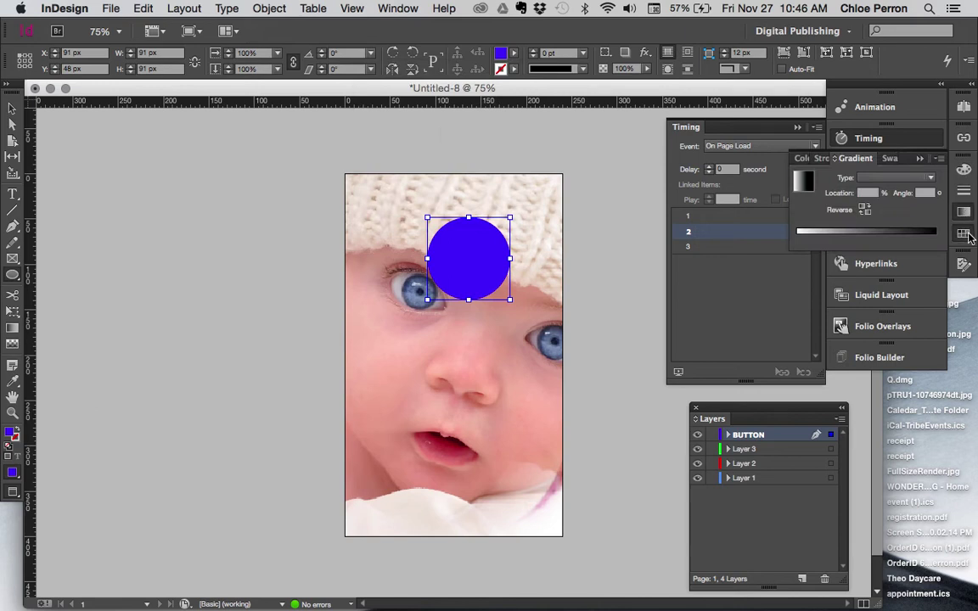
click(960, 191)
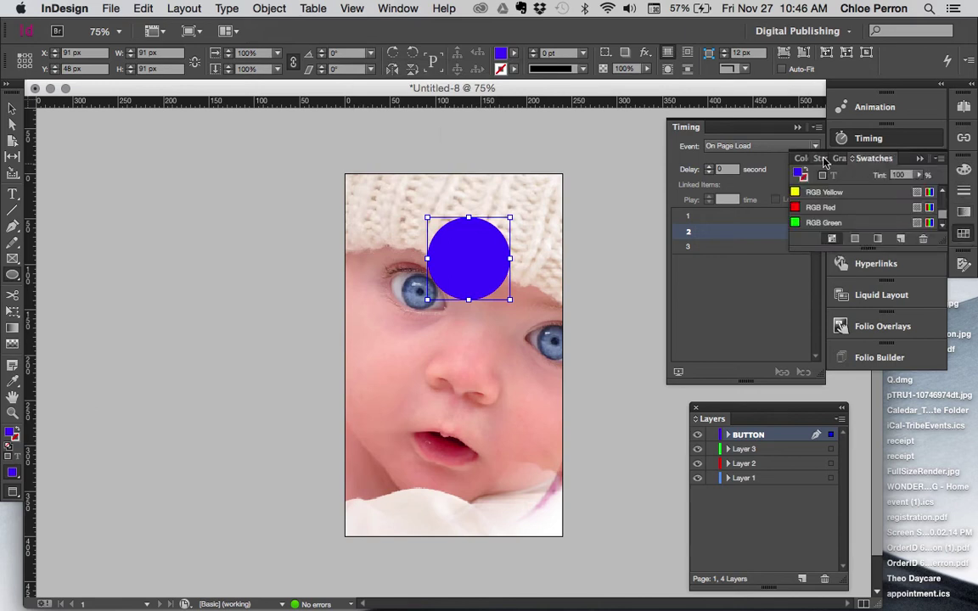
click(964, 213)
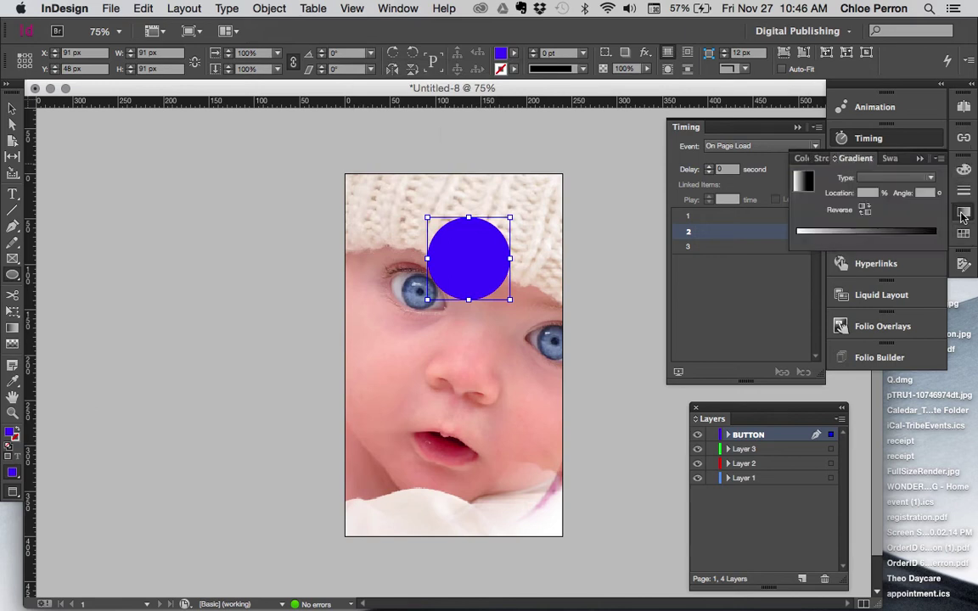
click(392, 8)
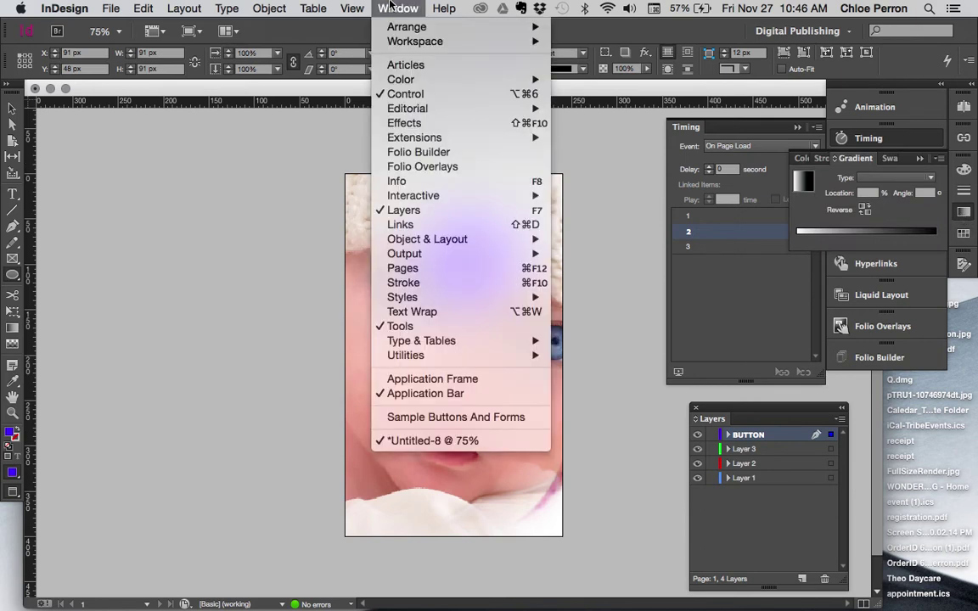
mouse_move(403, 79)
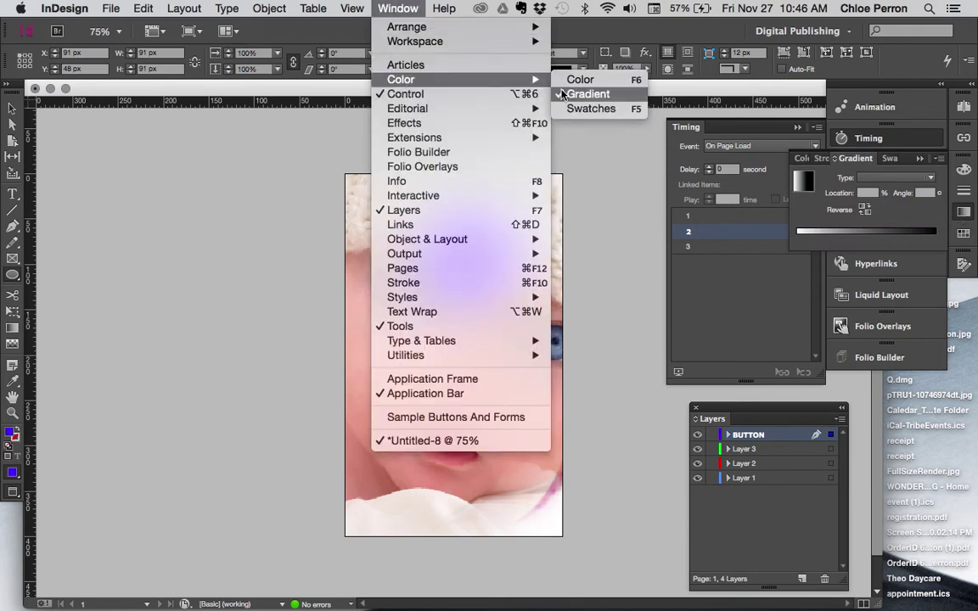
click(570, 110)
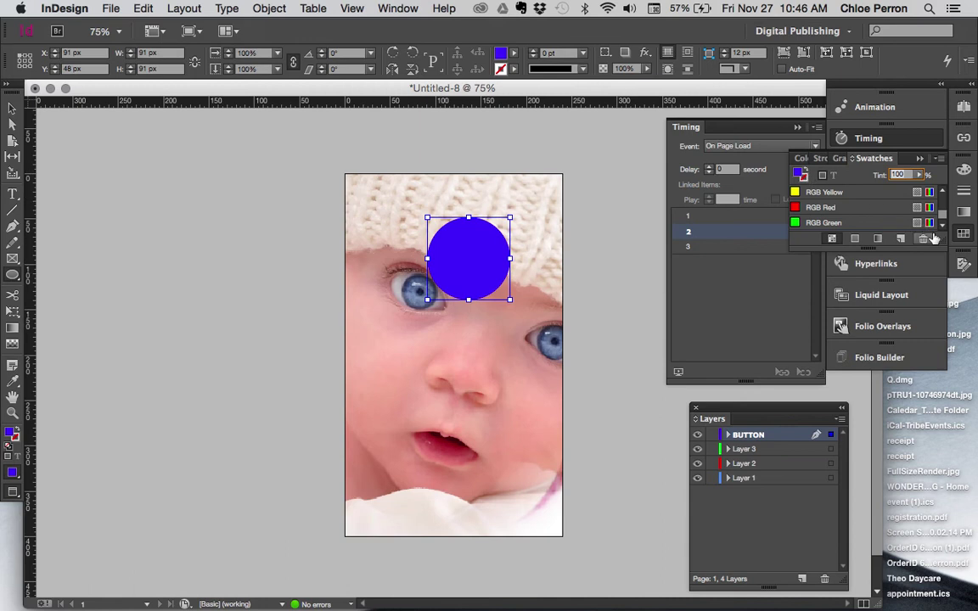
Switch the circle's fill color to CMYK and lighten it to cyan 60% and magenta 23%.
click(801, 159)
click(941, 159)
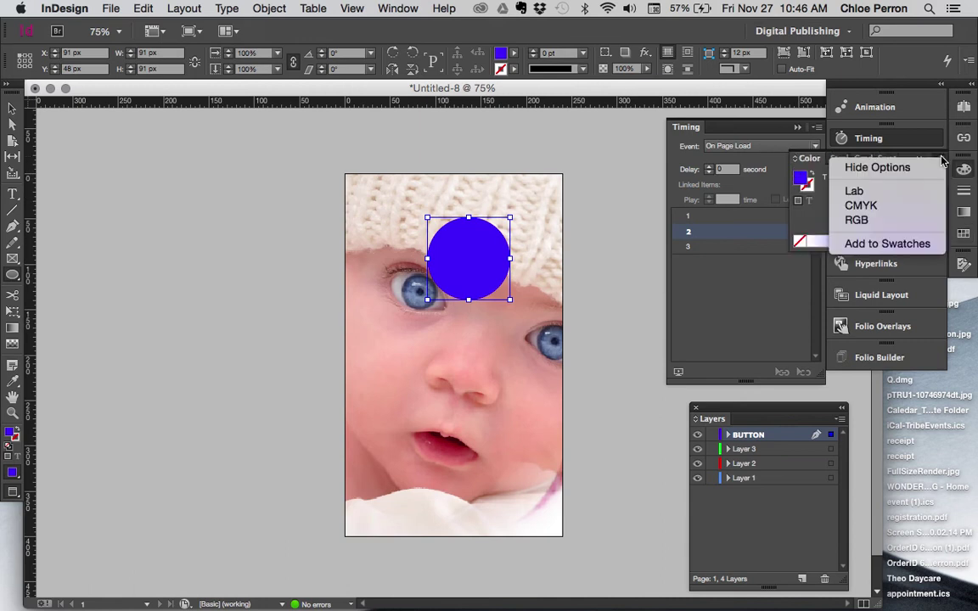
click(913, 204)
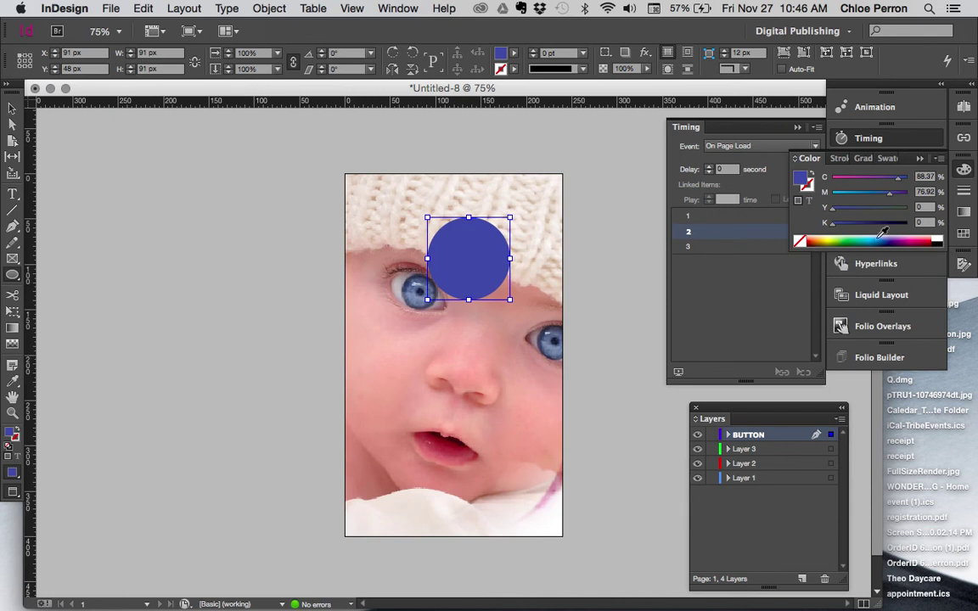
click(864, 196)
drag(898, 176, 872, 178)
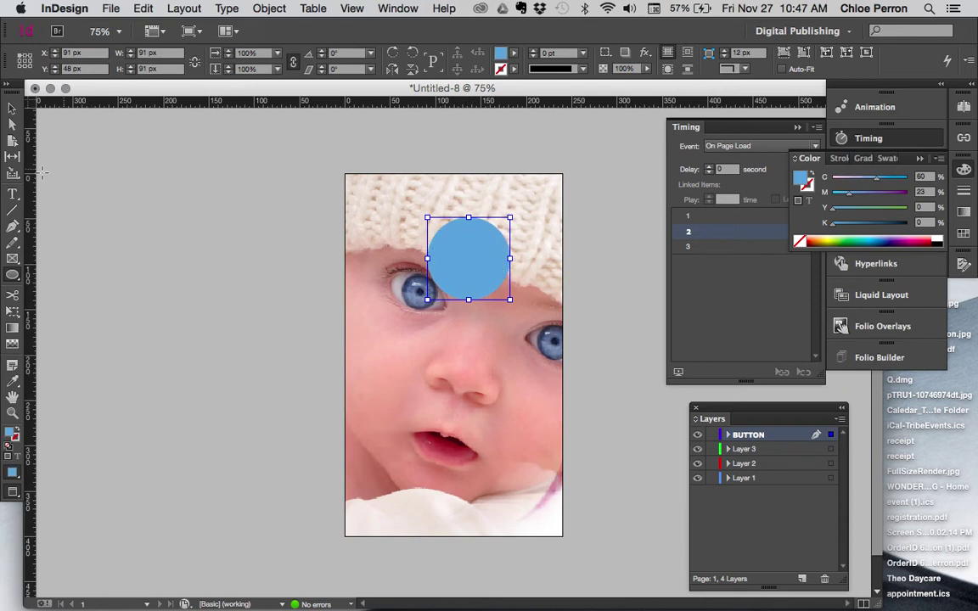
Add a text frame about 51 px wide inside the circle with the text "SALE TODAY 50% OFF".
click(13, 194)
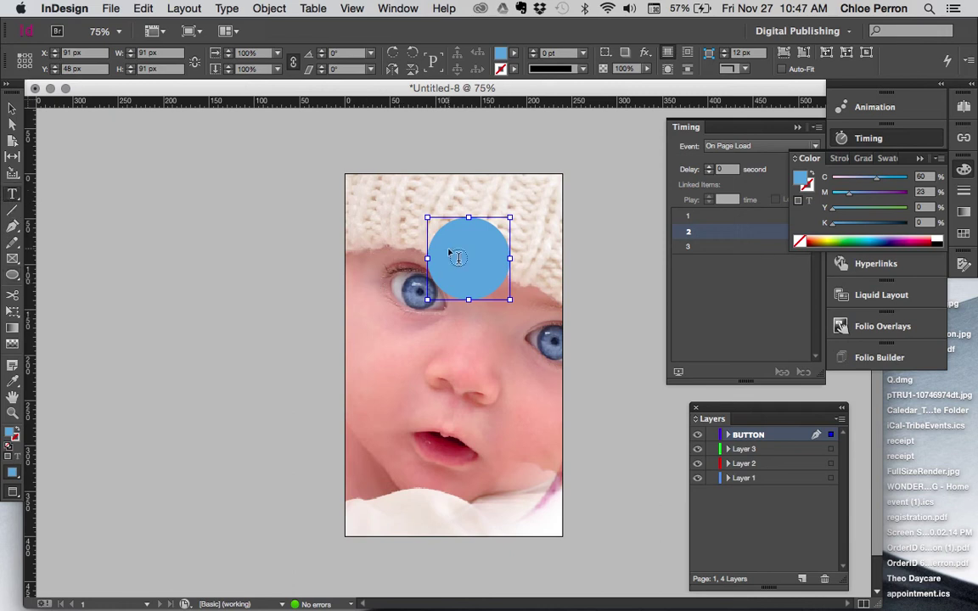
drag(451, 240, 497, 292)
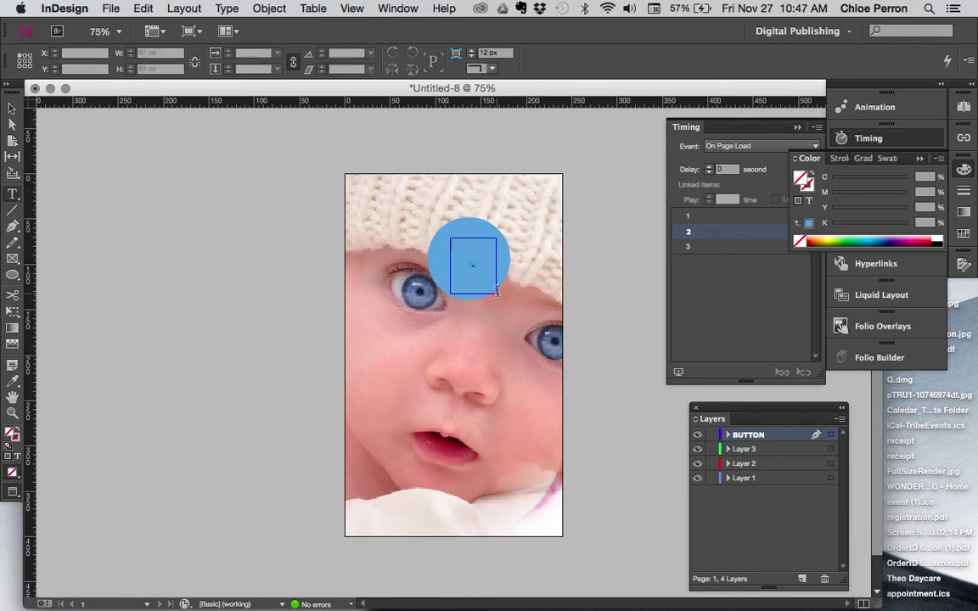
text(S)
key(BackSpace)
key(BackSpace)
text(TODAY 50% OFFALE ON)
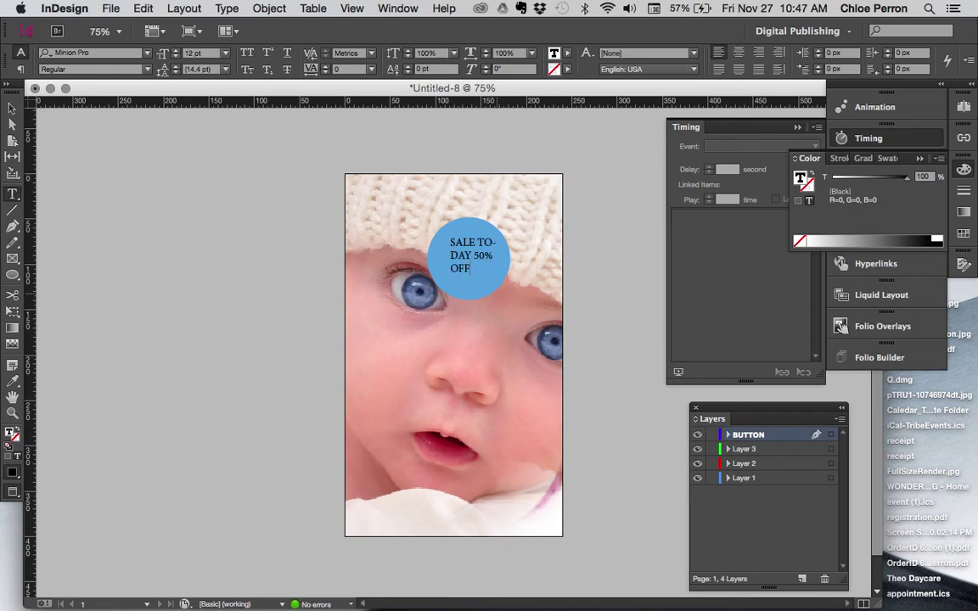
text(ALL)
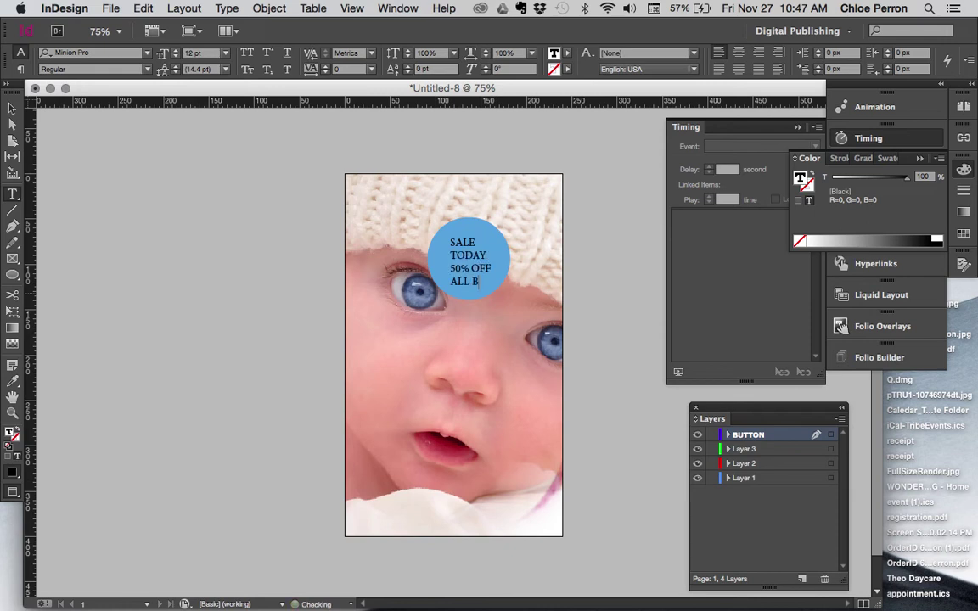
key(BackSpace)
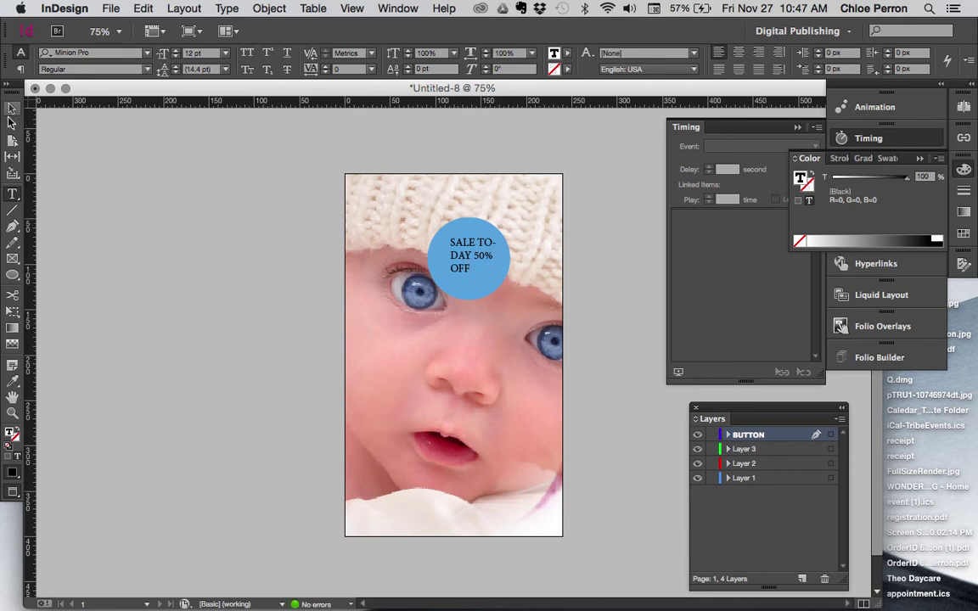
Shift the sale text frame toward the circle's left edge, to about X 103 px, Y 70 px.
click(12, 107)
click(457, 270)
drag(456, 270, 444, 269)
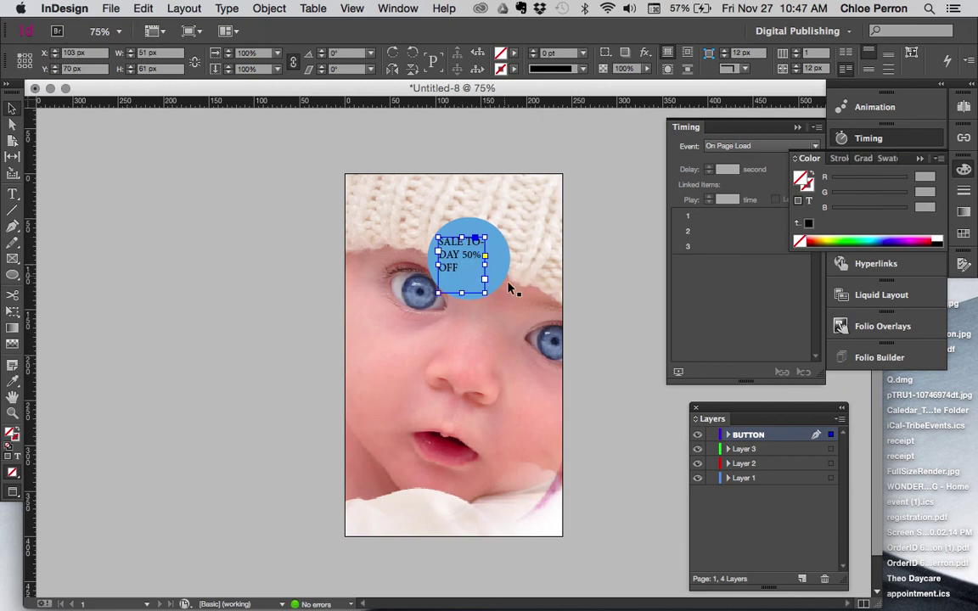
Set all of the sale text in Arial Bold and center-align it.
double_click(438, 252)
triple_click(438, 251)
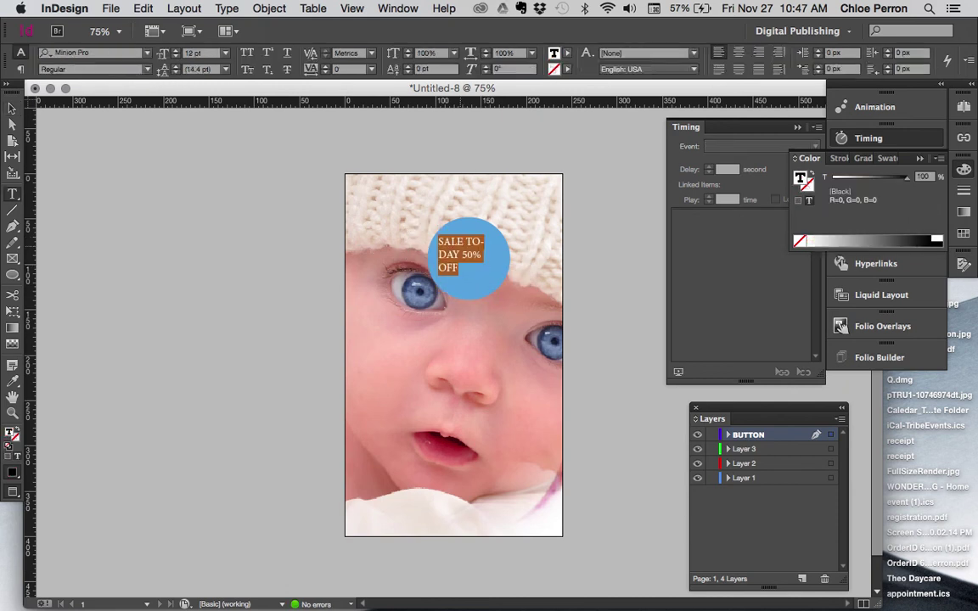
click(147, 53)
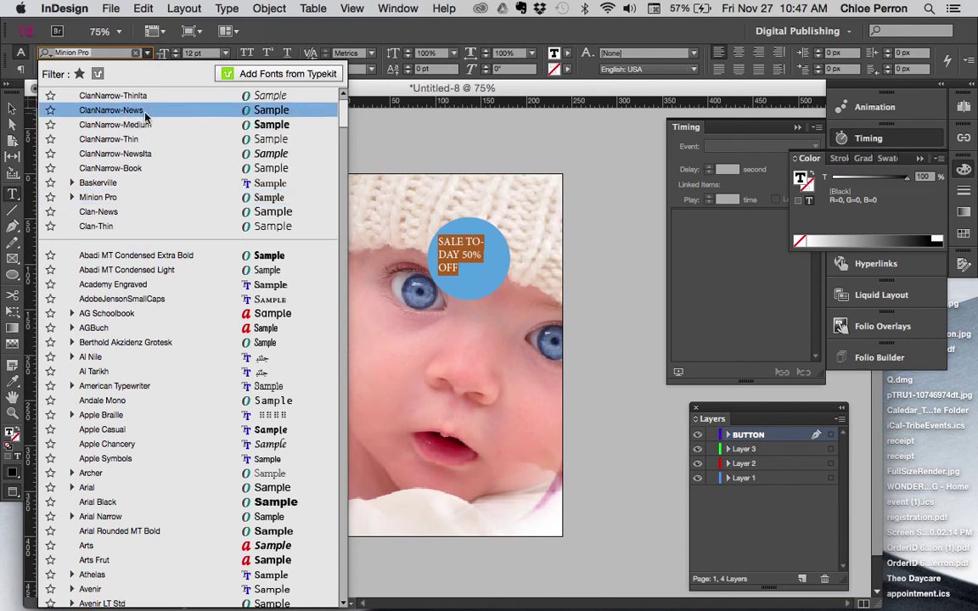
key(Escape)
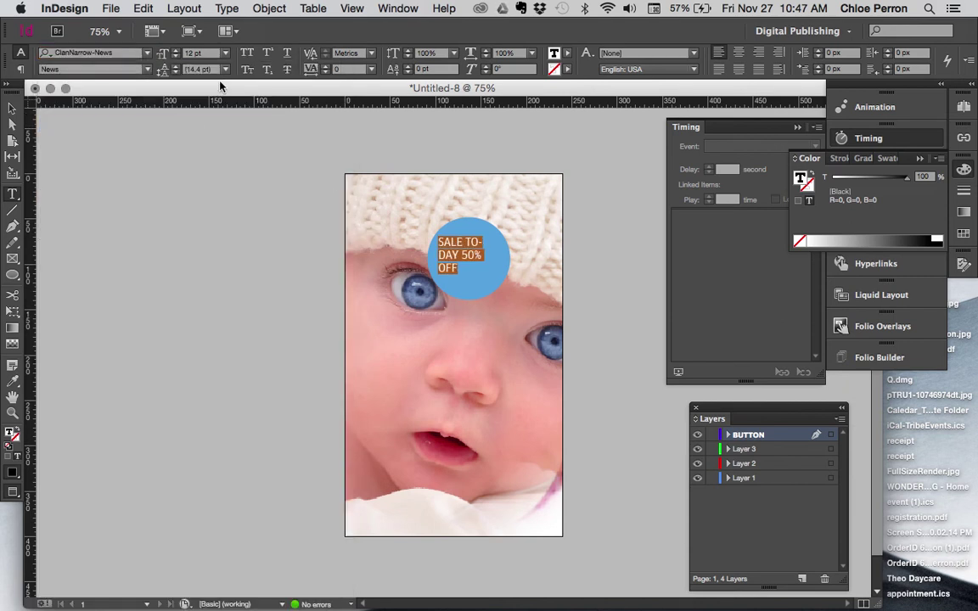
click(147, 53)
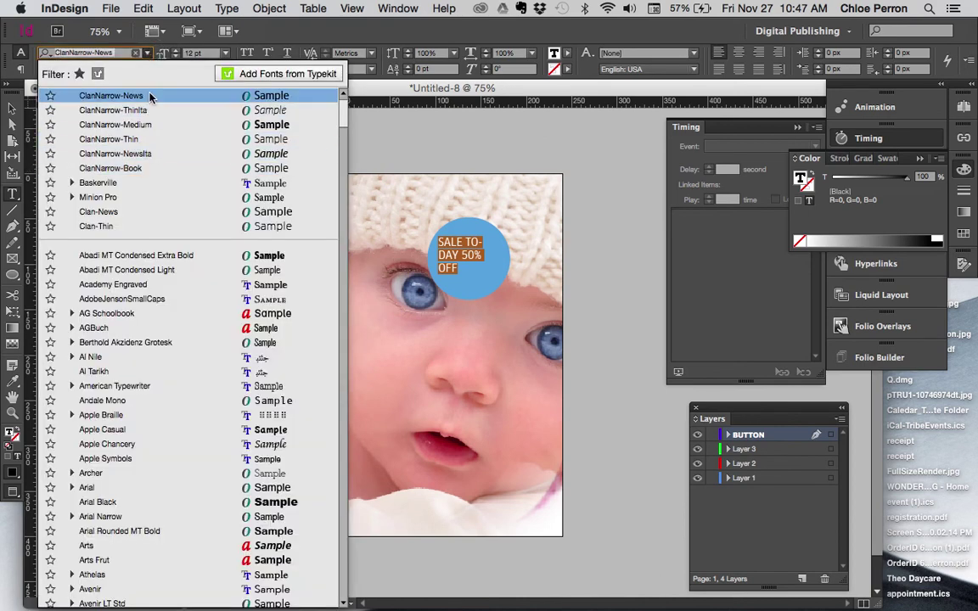
click(150, 96)
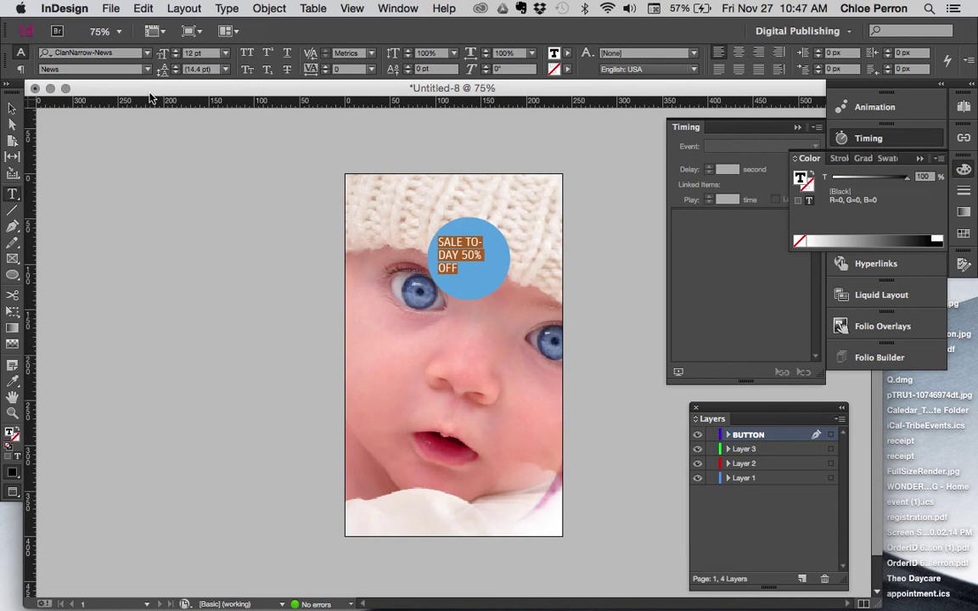
click(147, 52)
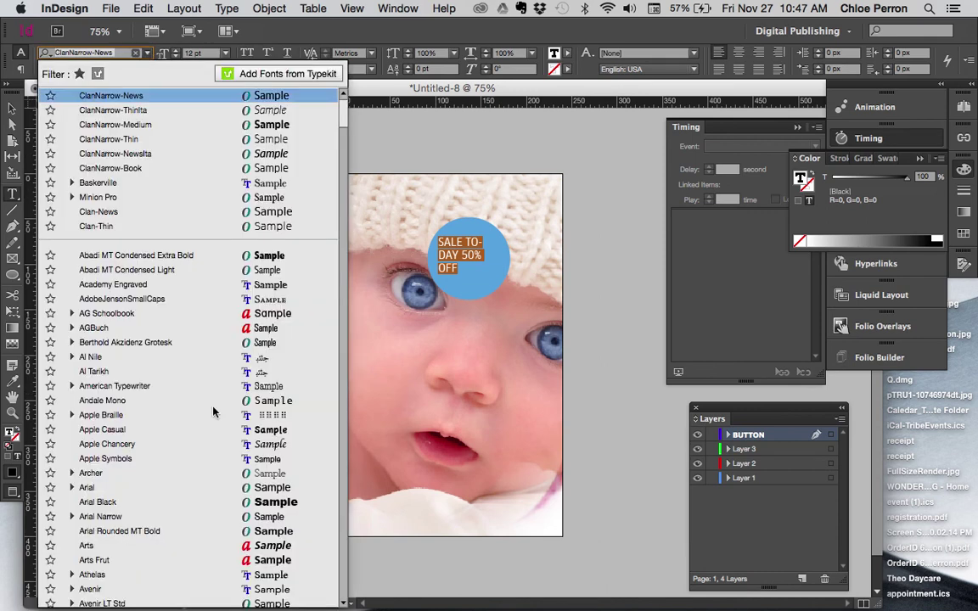
click(212, 488)
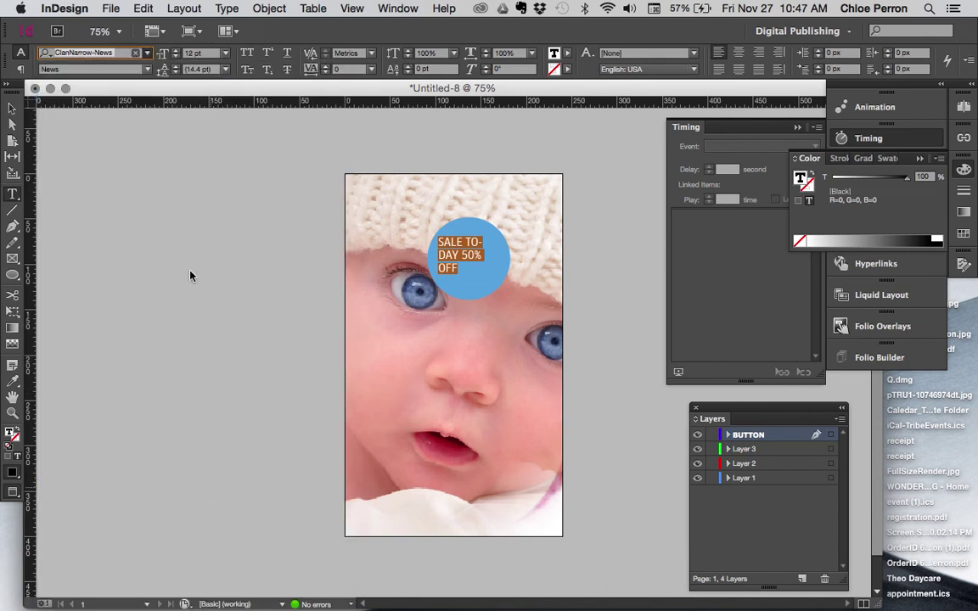
click(148, 70)
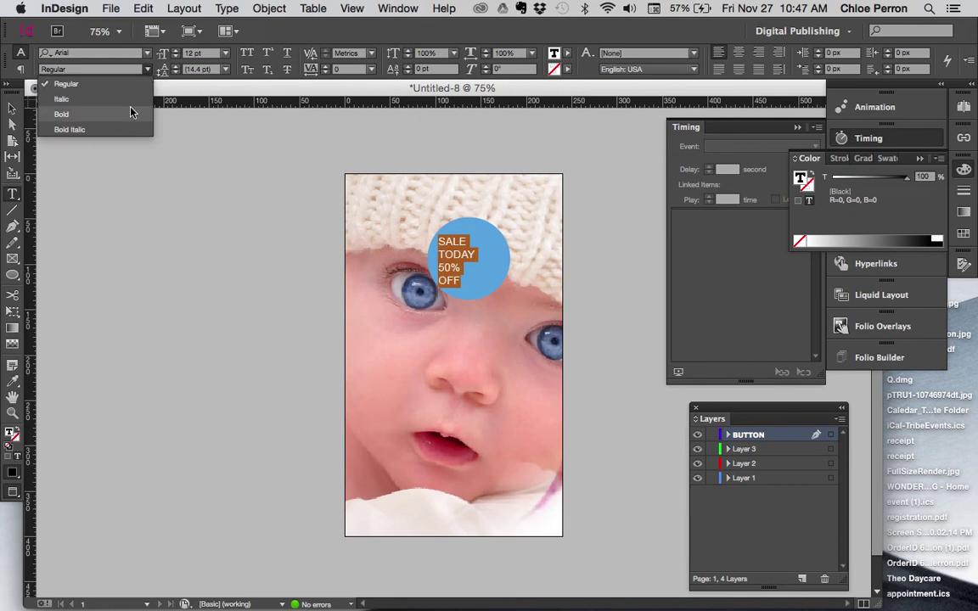
click(131, 105)
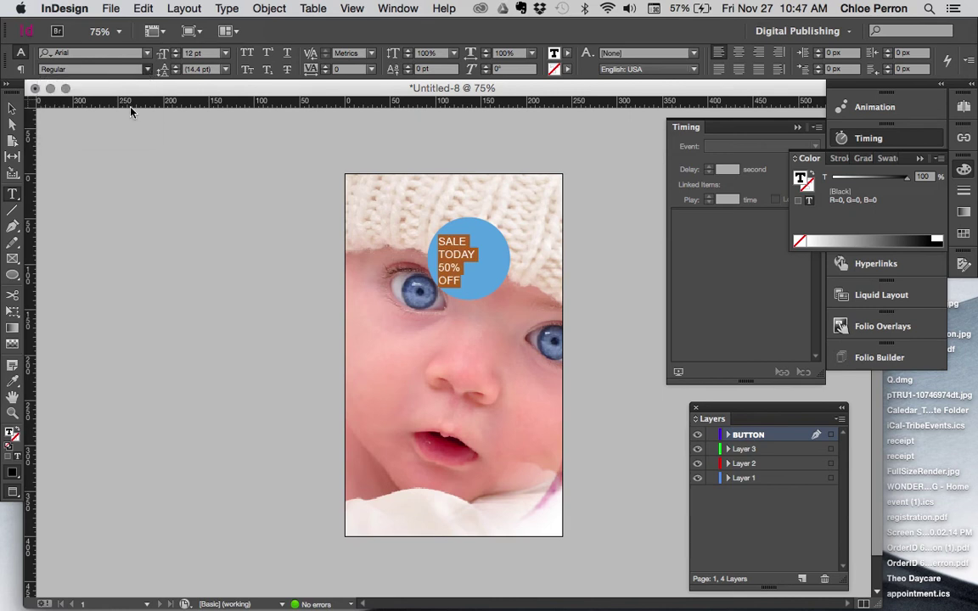
click(738, 54)
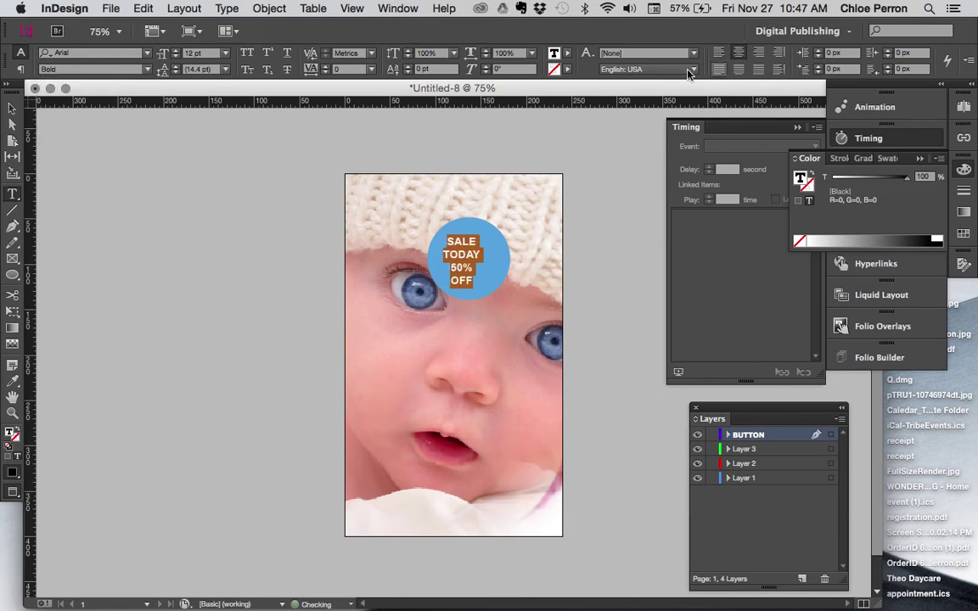
Set the sale text to a size of 17 pt with 18 pt leading.
click(177, 50)
click(176, 50)
click(177, 50)
click(176, 50)
click(176, 50)
click(176, 65)
click(176, 65)
click(176, 73)
click(176, 73)
click(175, 73)
click(176, 73)
click(175, 66)
Widen the sale text frame to about 79 px, keeping its height at 61 px.
click(12, 108)
click(452, 352)
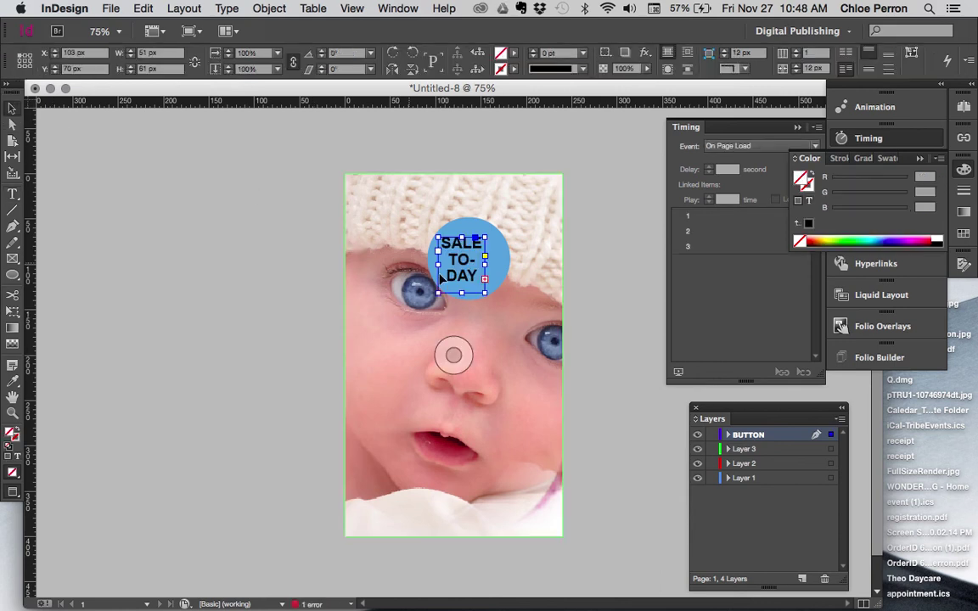
click(490, 292)
drag(490, 292, 511, 293)
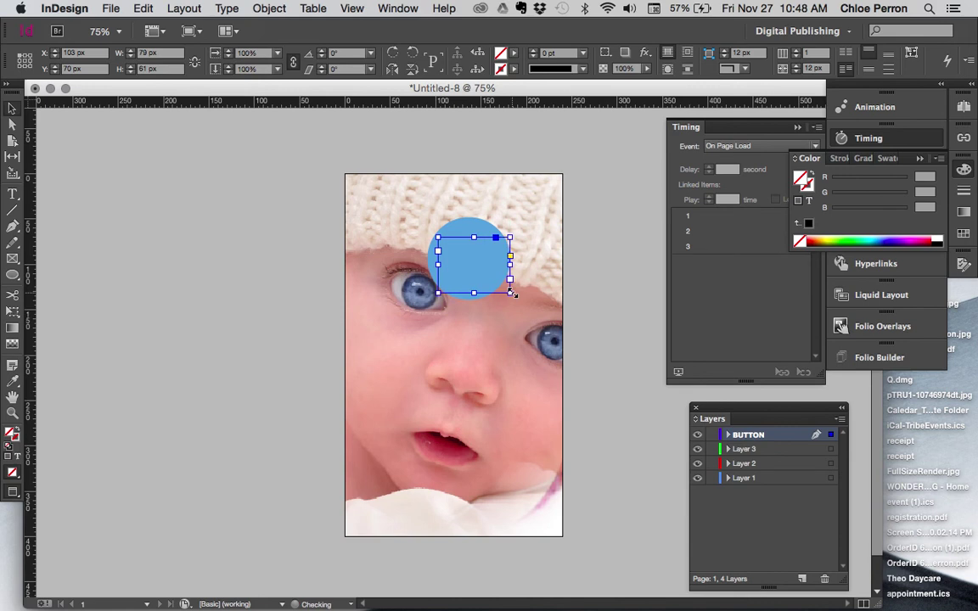
Color all of the sale text with the Paper swatch.
double_click(490, 270)
key(ctrl+a)
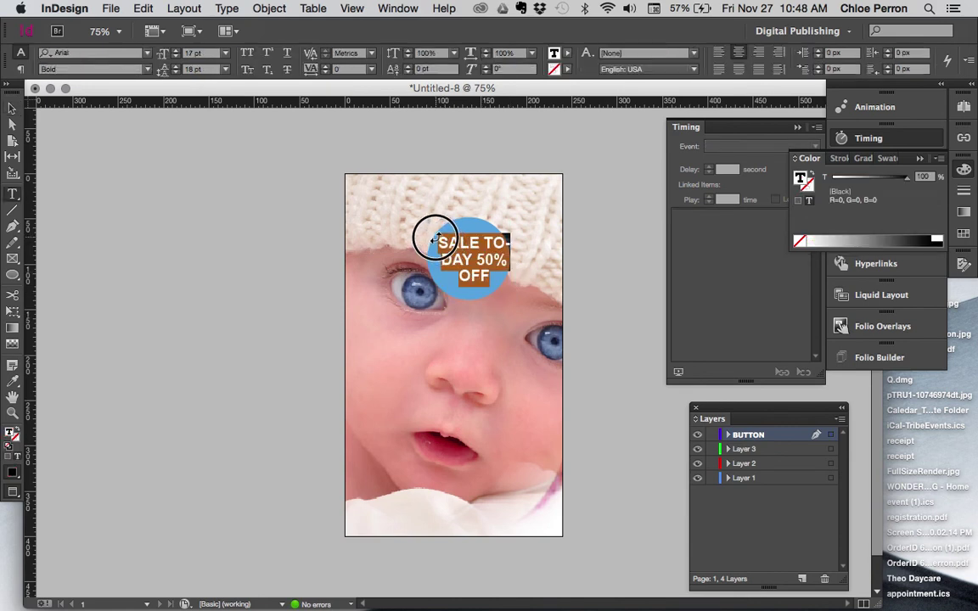
click(567, 52)
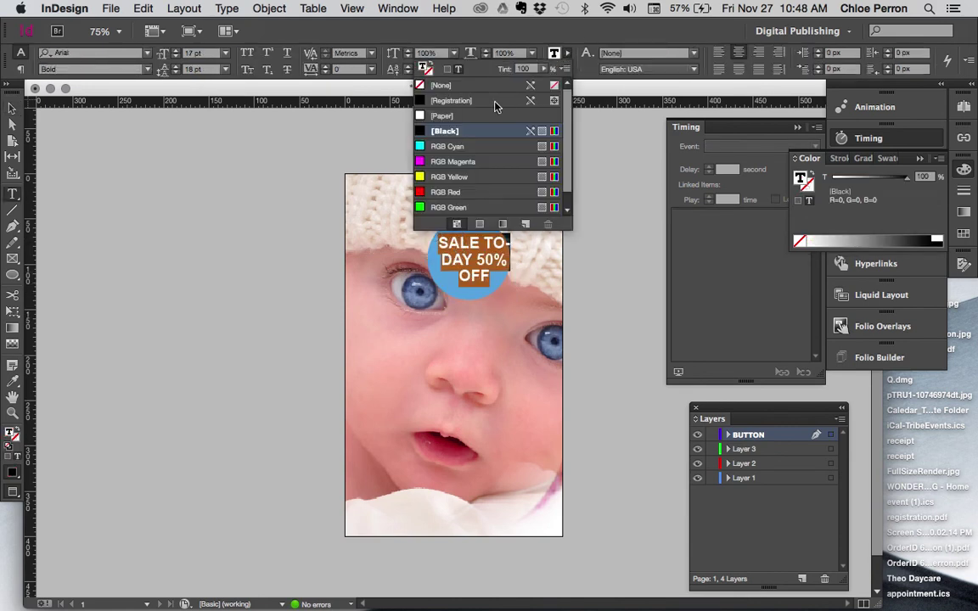
click(478, 114)
Enlarge the blue circle proportionally to about 115 px in diameter.
click(13, 108)
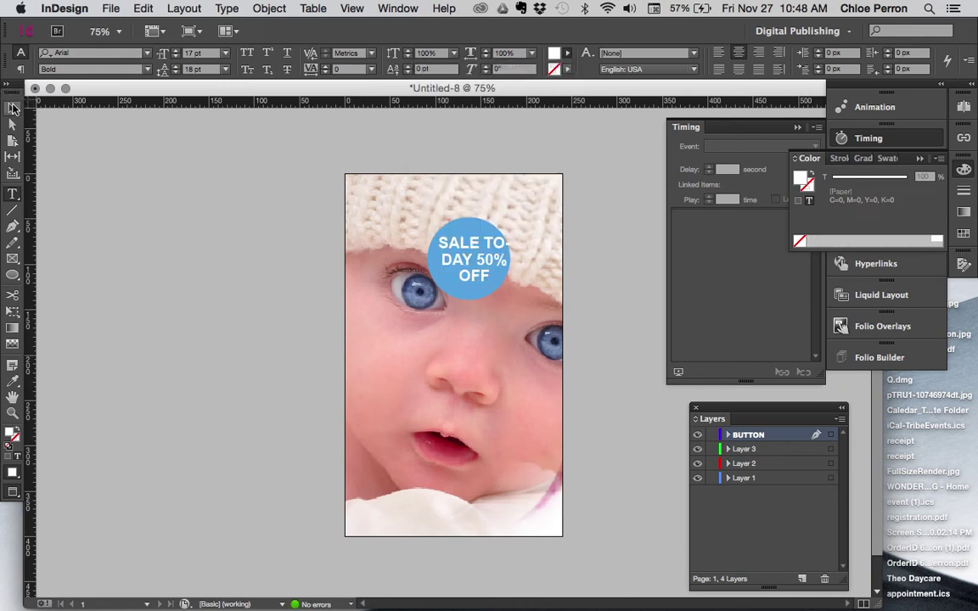
click(462, 228)
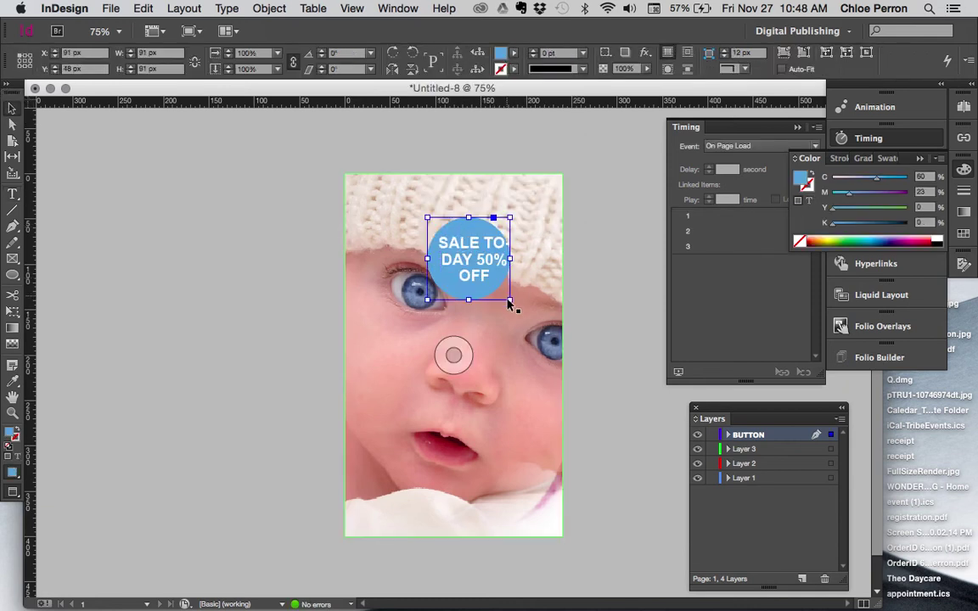
drag(507, 300, 533, 316)
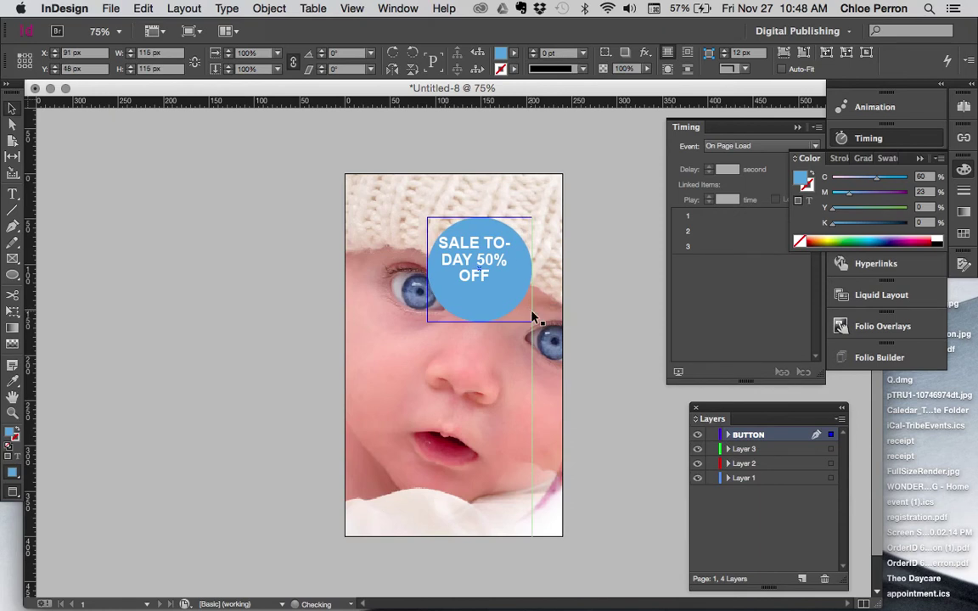
Insert a line break before TODAY in the sale text so SALE stands on its own line.
click(491, 258)
double_click(485, 241)
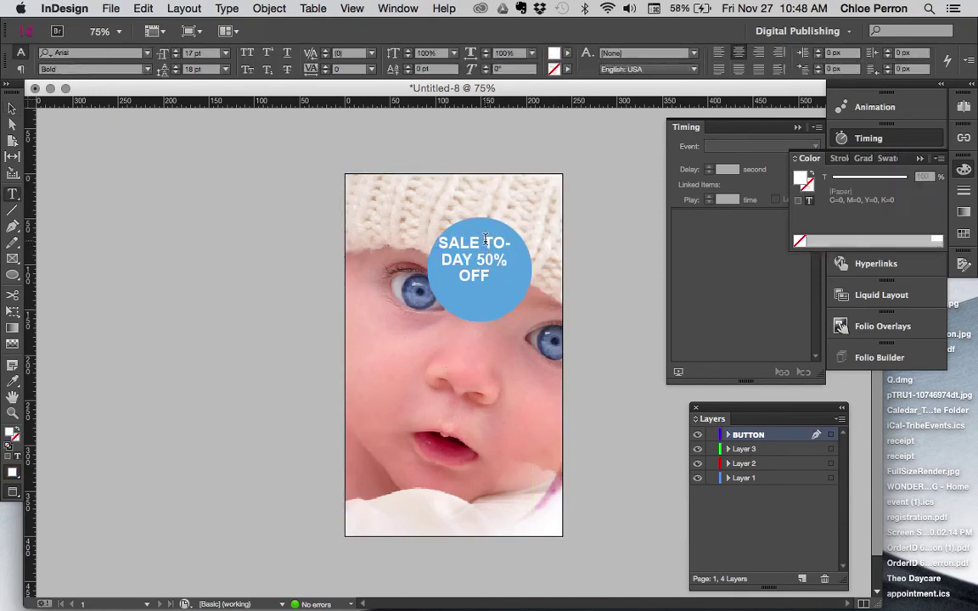
key(Return)
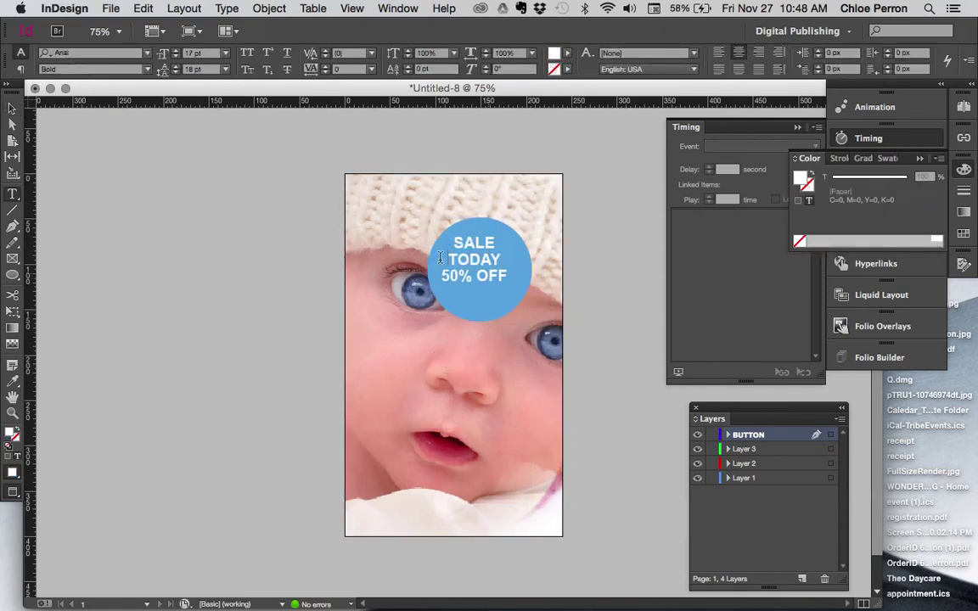
Move the text frame to about X 109 px, Y 80 px inside the circle and fit the frame to its text.
click(11, 108)
click(452, 353)
click(474, 259)
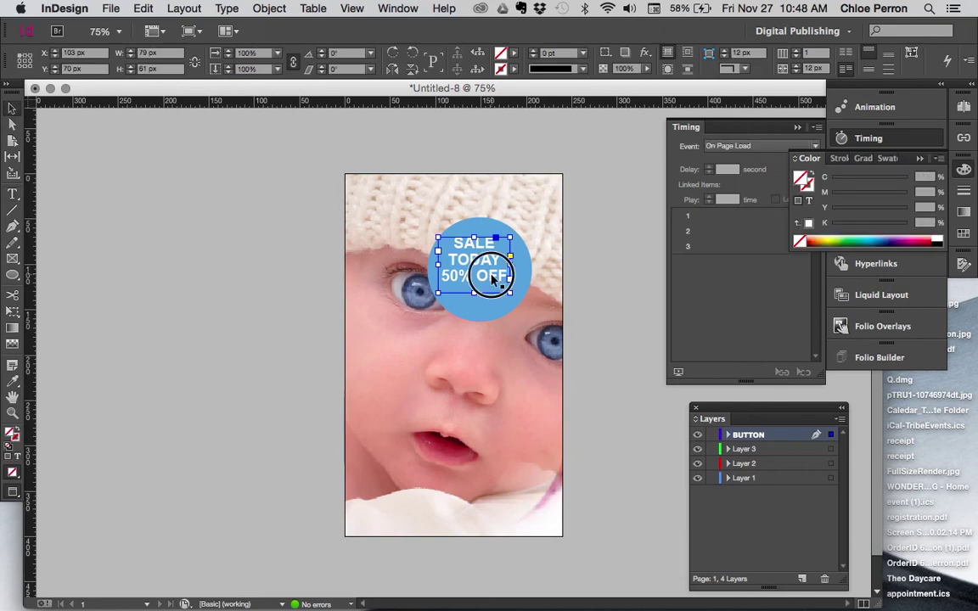
drag(499, 290, 513, 297)
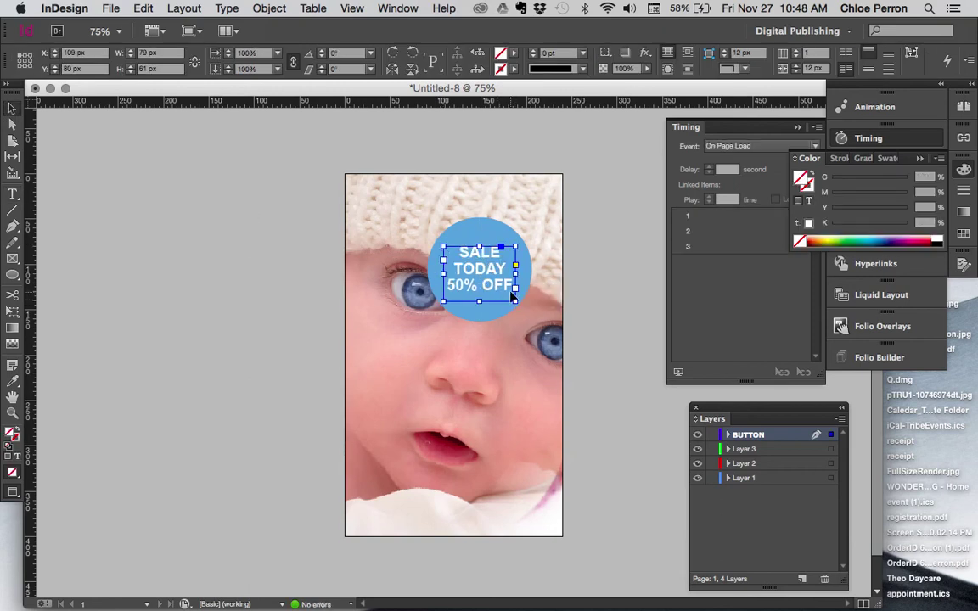
click(912, 56)
Select the circle together with the text frame, and dock the Align panel below Folio Builder.
click(497, 231)
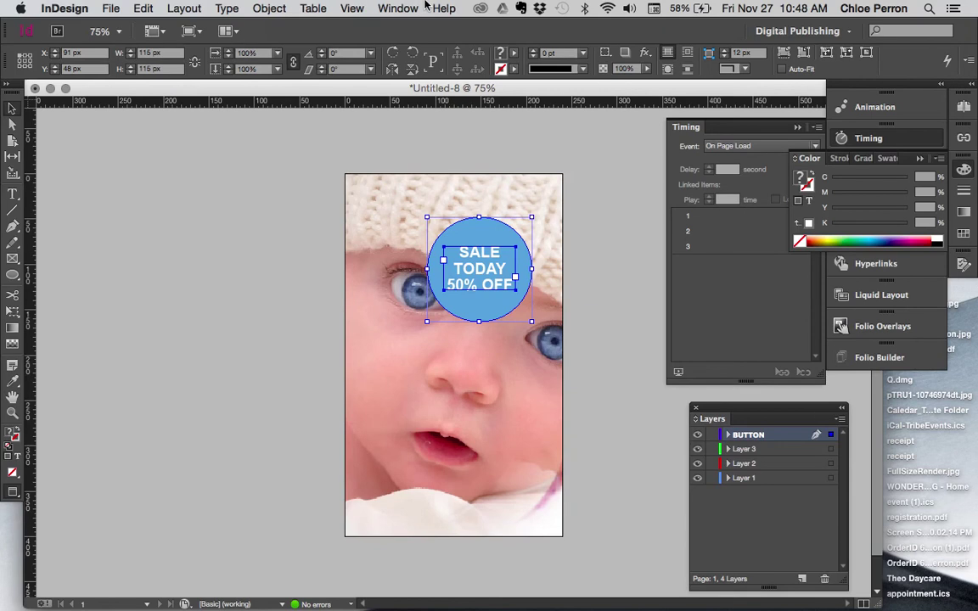
click(399, 8)
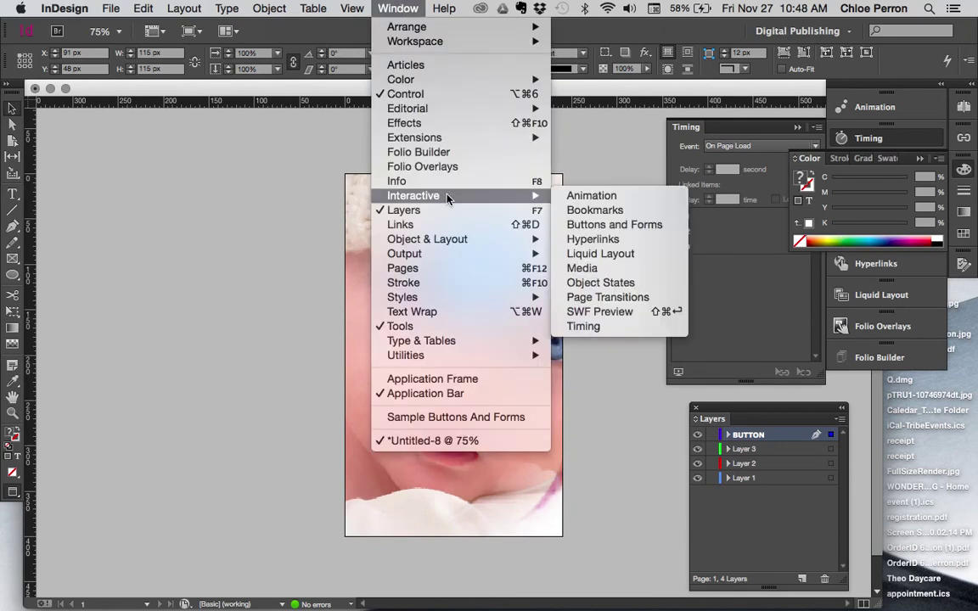
mouse_move(408, 238)
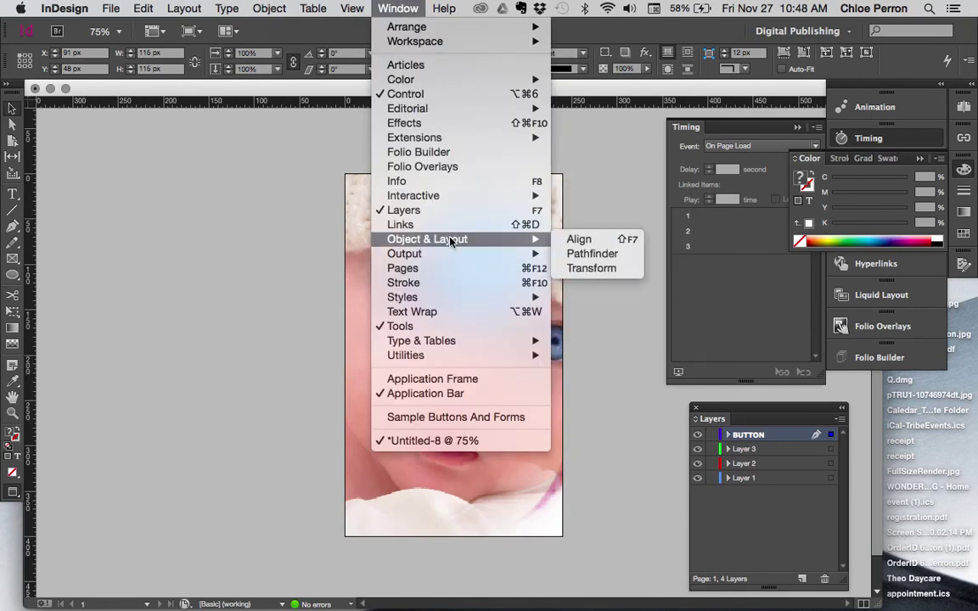
click(574, 238)
drag(512, 246, 895, 388)
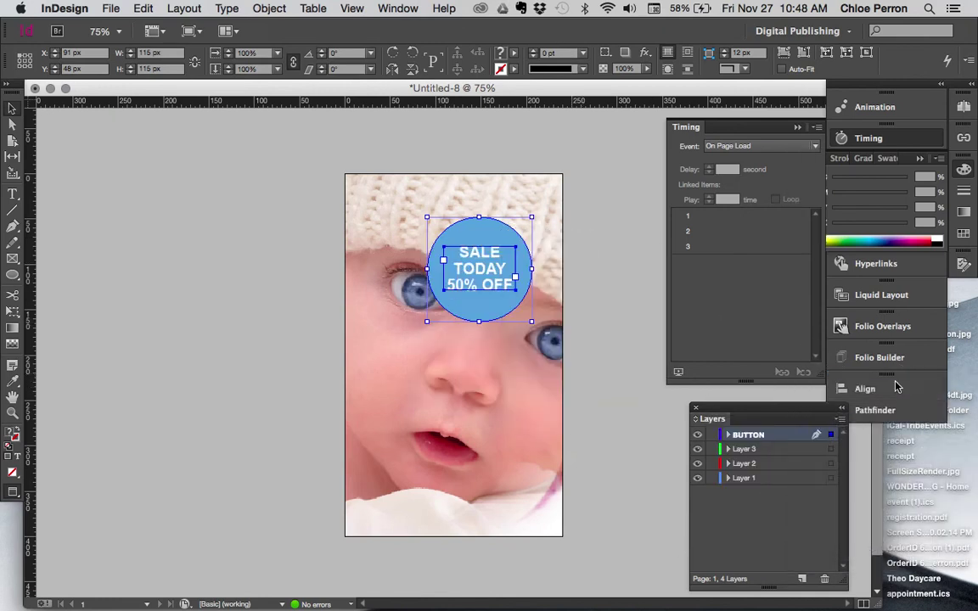
Align the circle and the text frame by their vertical centers.
click(867, 389)
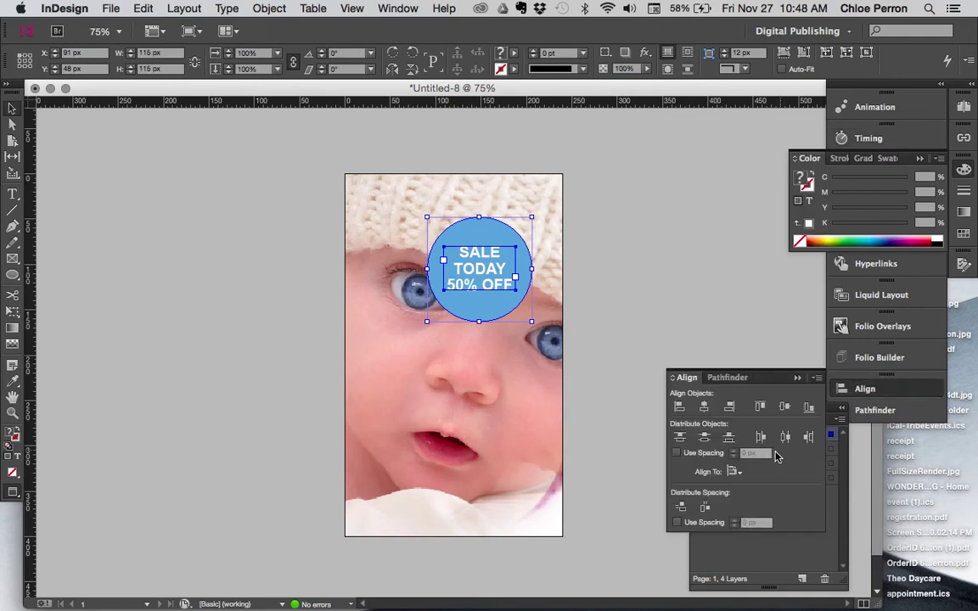
click(735, 472)
click(790, 476)
click(785, 406)
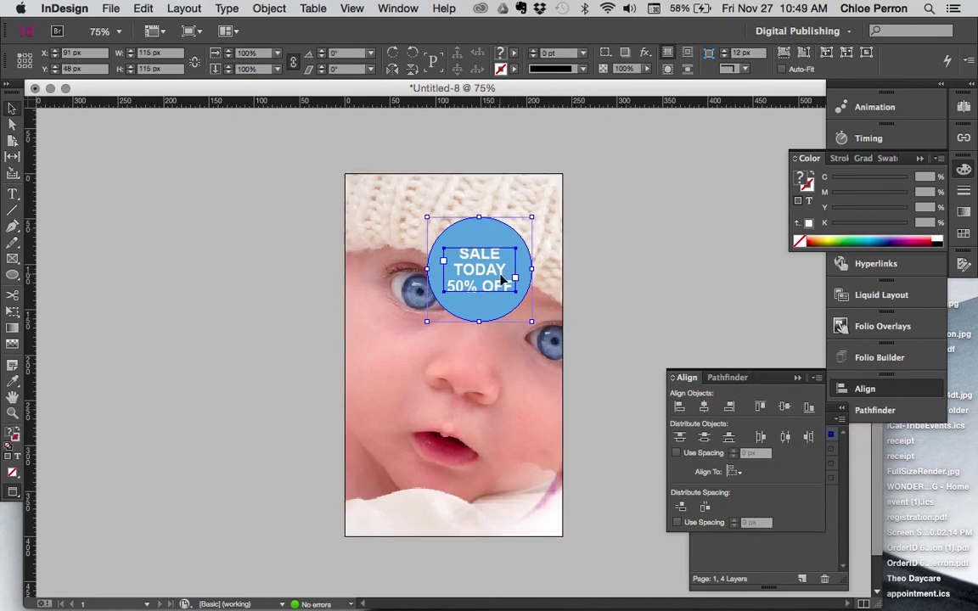
Try to group the circle with the sale text frame.
click(269, 9)
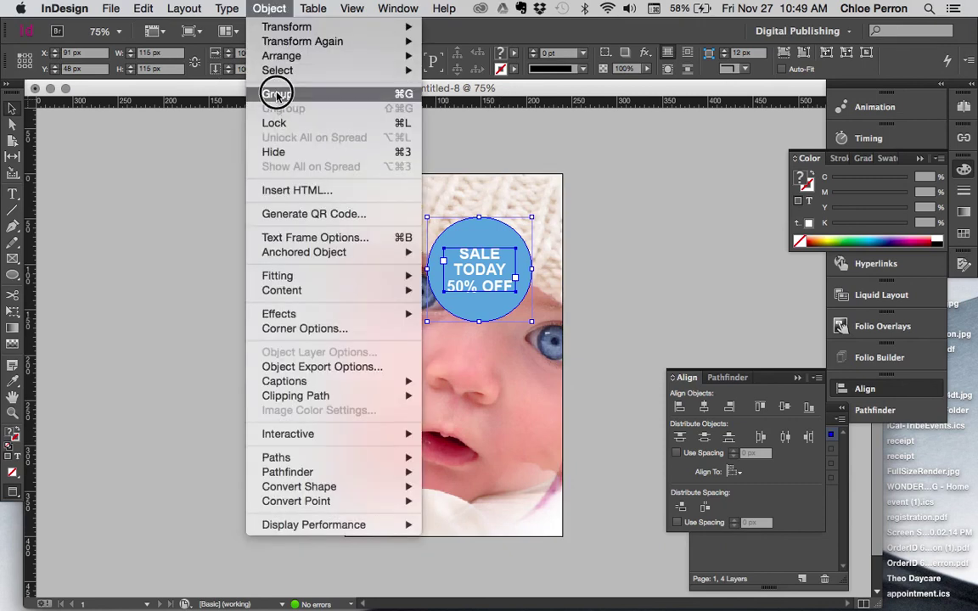
click(277, 94)
click(655, 219)
Open the Bevel and Emboss effect settings for the blue circle, with the live preview turned on.
click(499, 242)
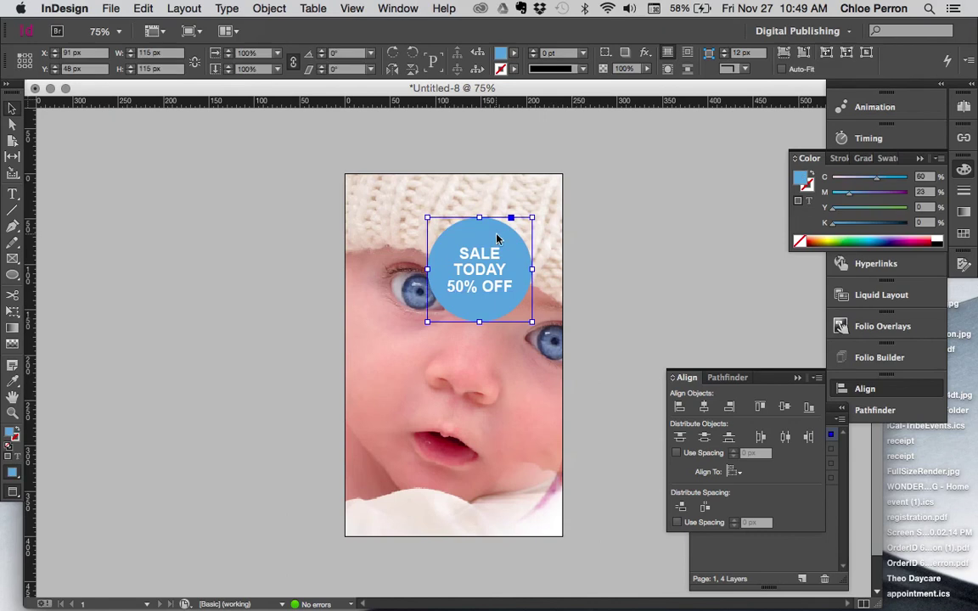
click(268, 8)
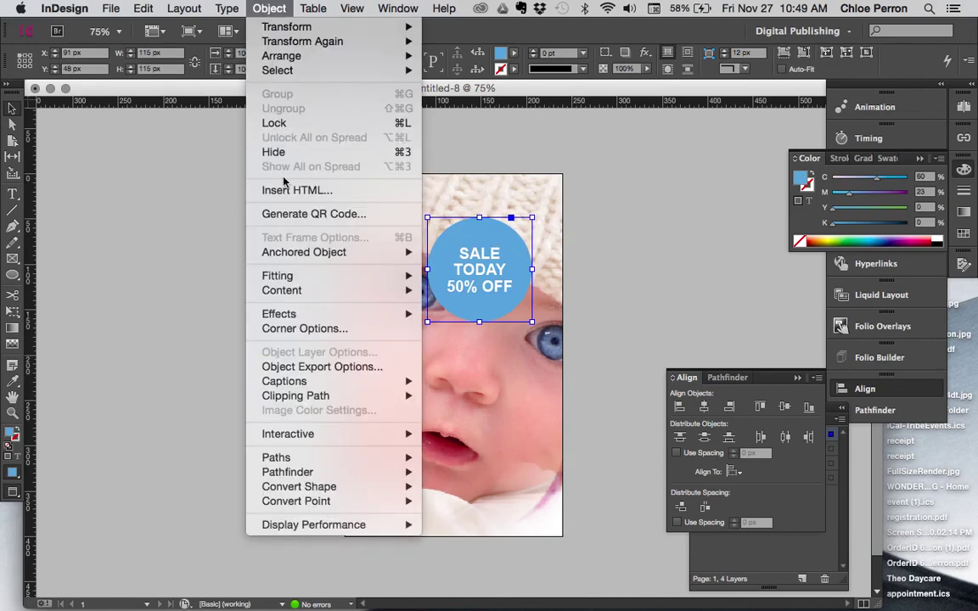
mouse_move(280, 315)
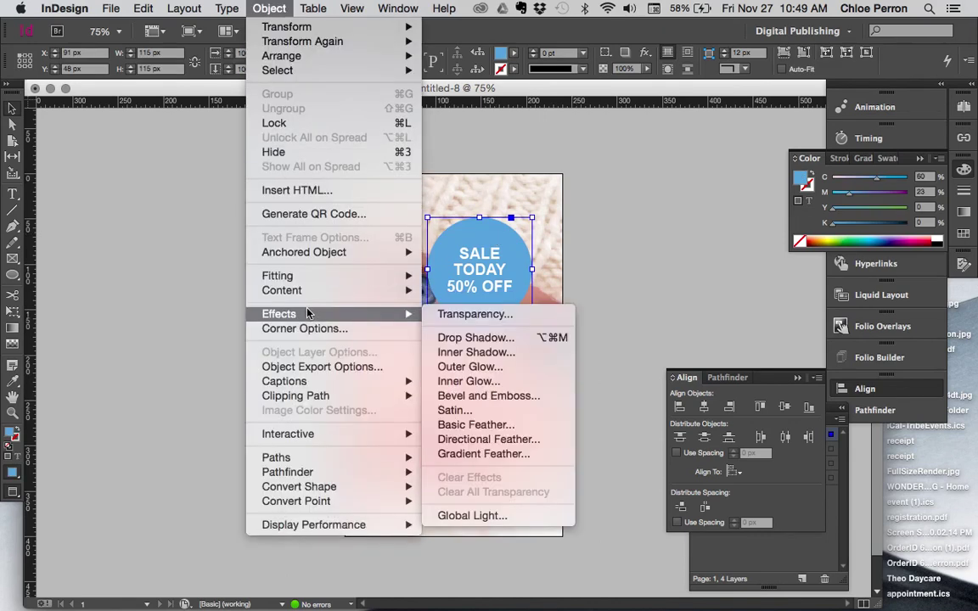
click(489, 396)
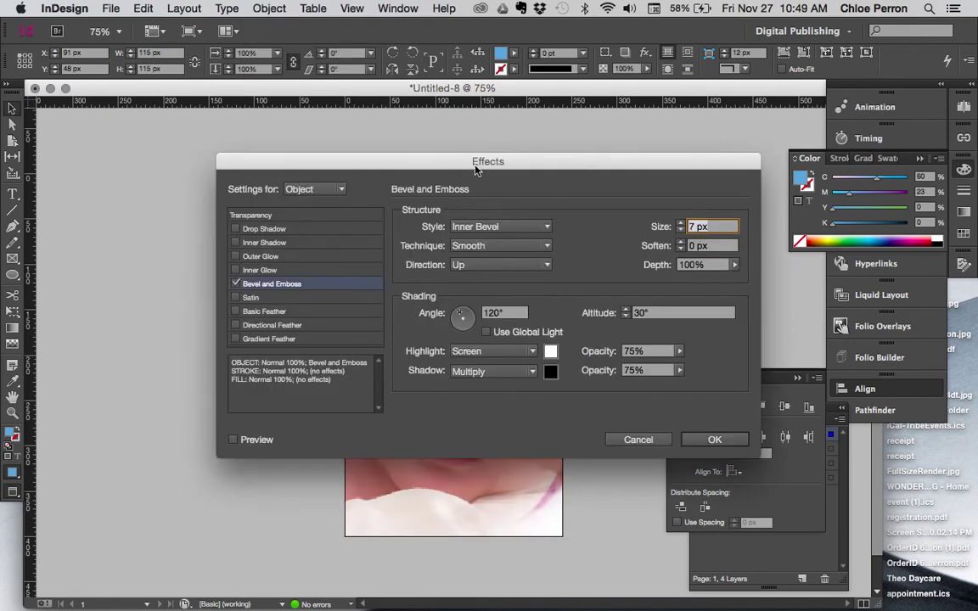
click(235, 439)
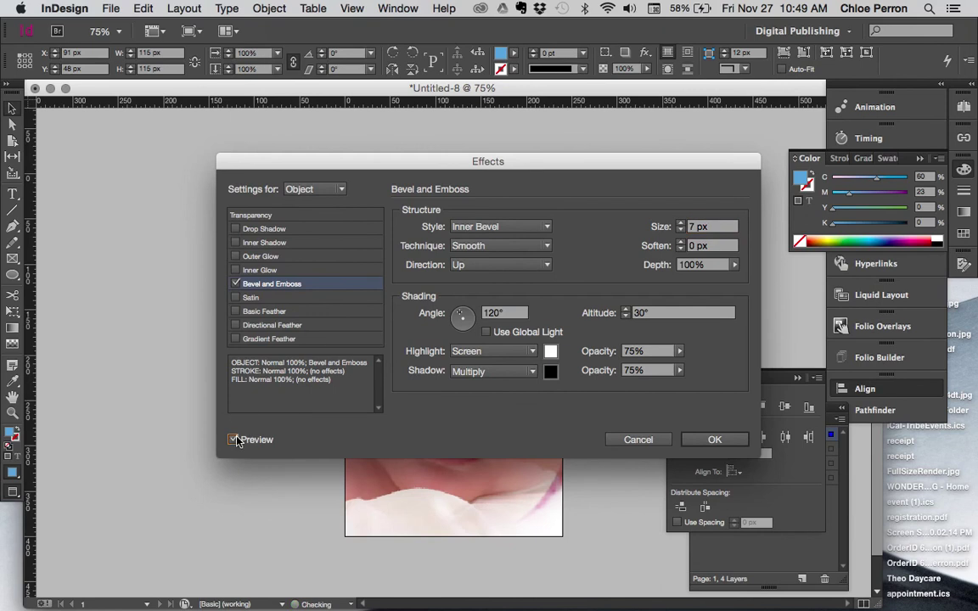
drag(508, 173, 462, 379)
Try the Outer Bevel and Emboss styles on the circle and return the style to Inner Bevel.
click(464, 434)
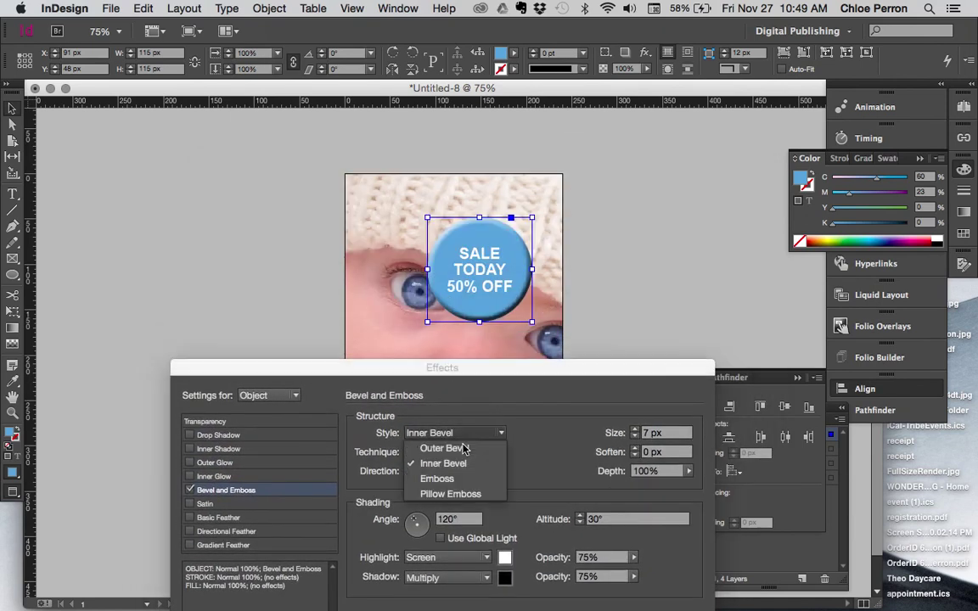
click(464, 444)
click(464, 435)
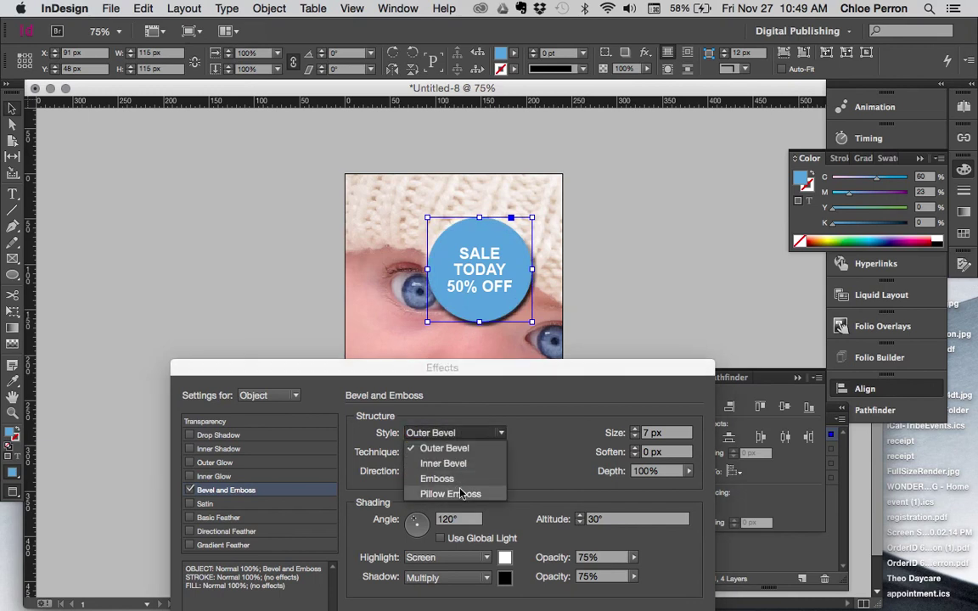
click(459, 490)
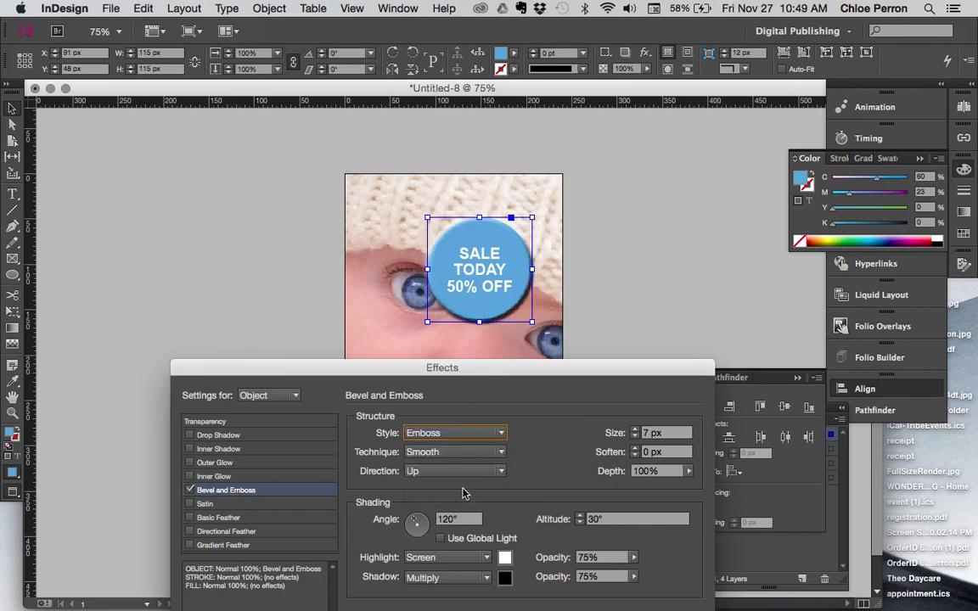
click(447, 434)
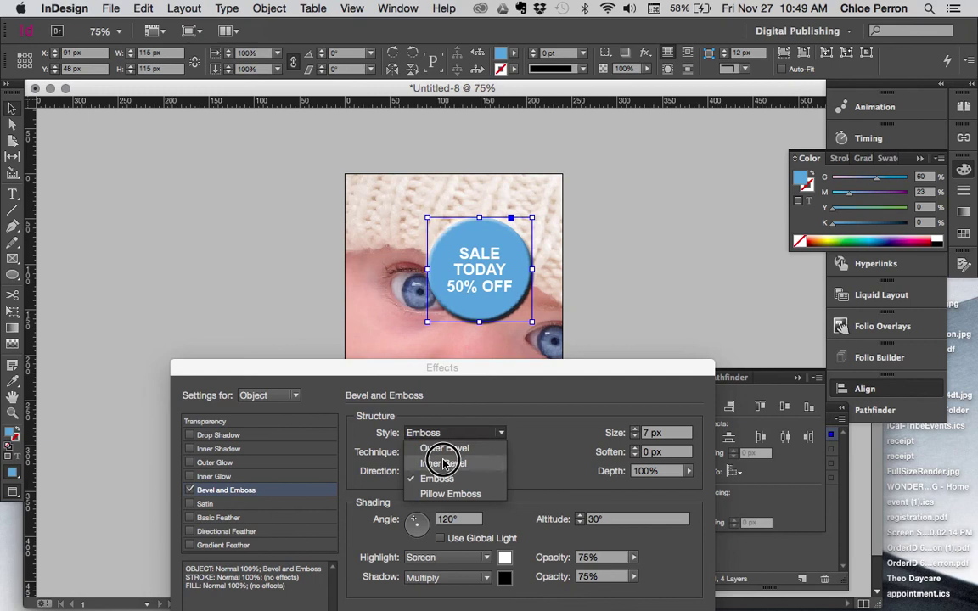
click(443, 464)
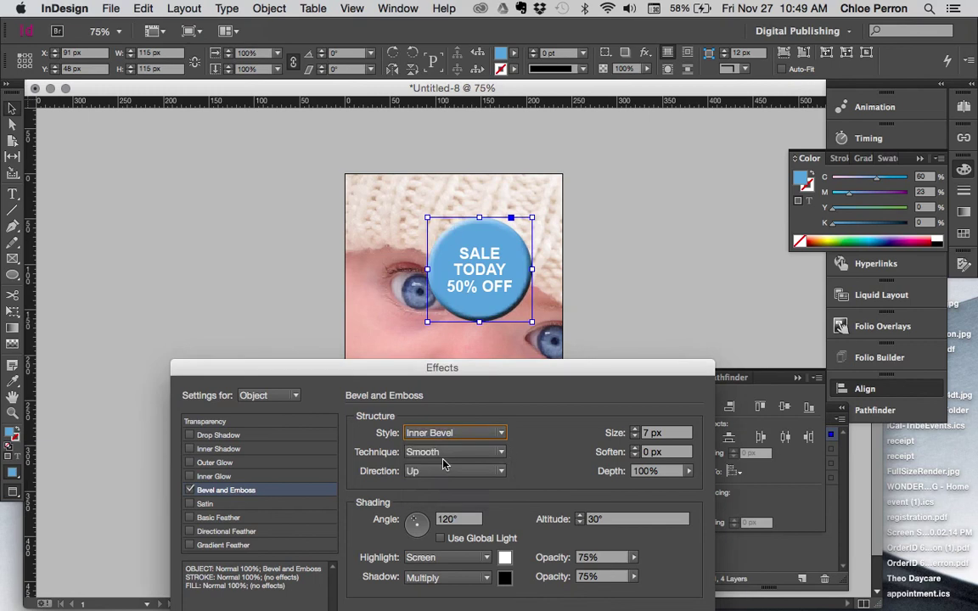
Turn off Bevel and Emboss and briefly try Inner Glow, Outer Glow and Drop Shadow on the circle.
click(189, 489)
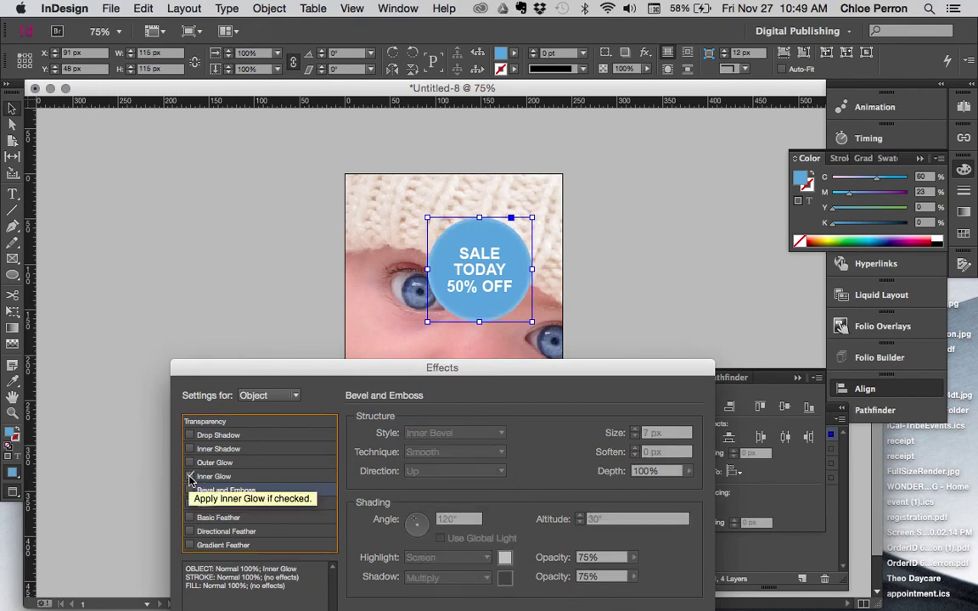
click(189, 463)
click(189, 463)
click(191, 436)
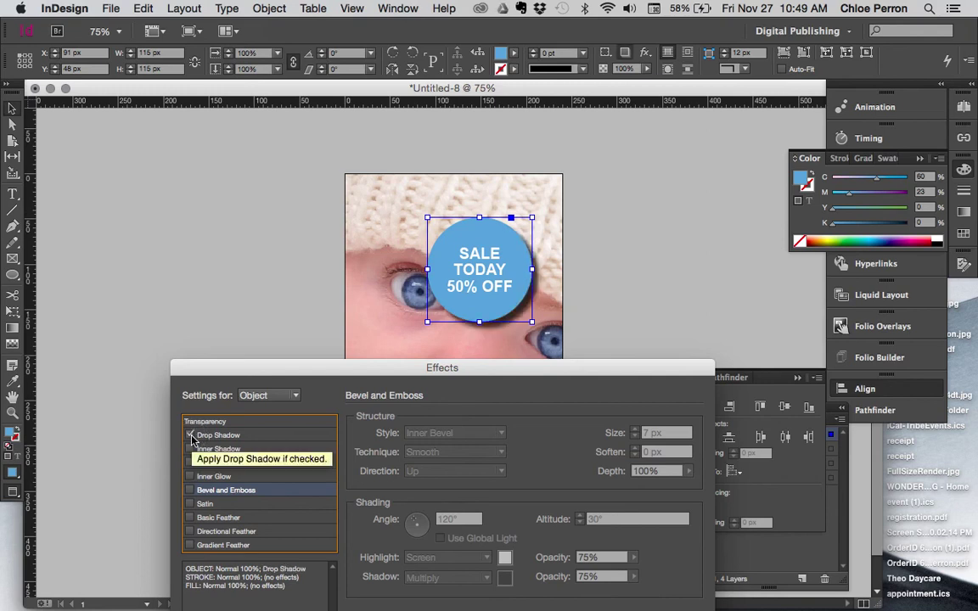
click(190, 435)
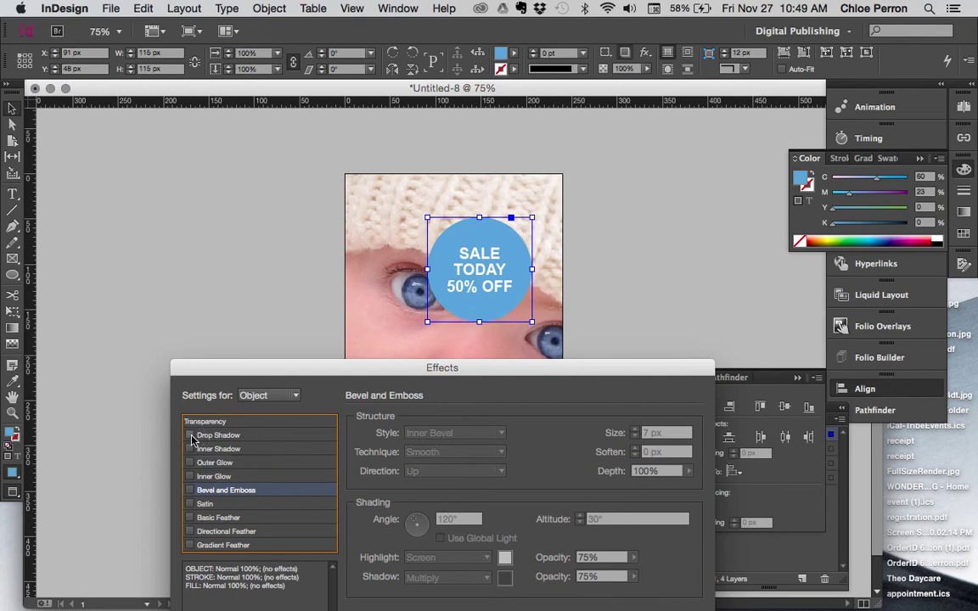
Apply the Satin effect to the circle, try its Screen mode and return the mode to Multiply.
click(189, 506)
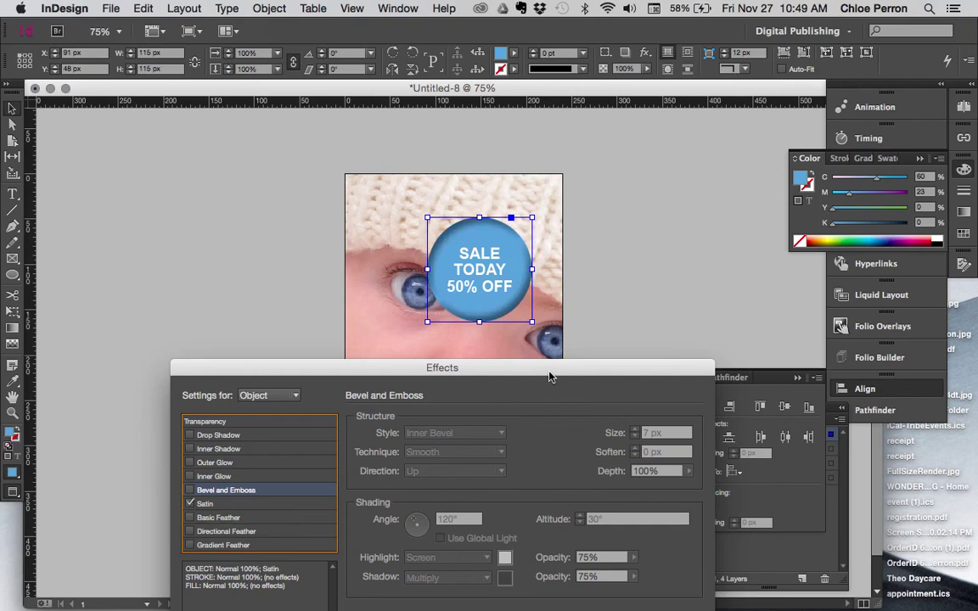
click(258, 507)
click(442, 433)
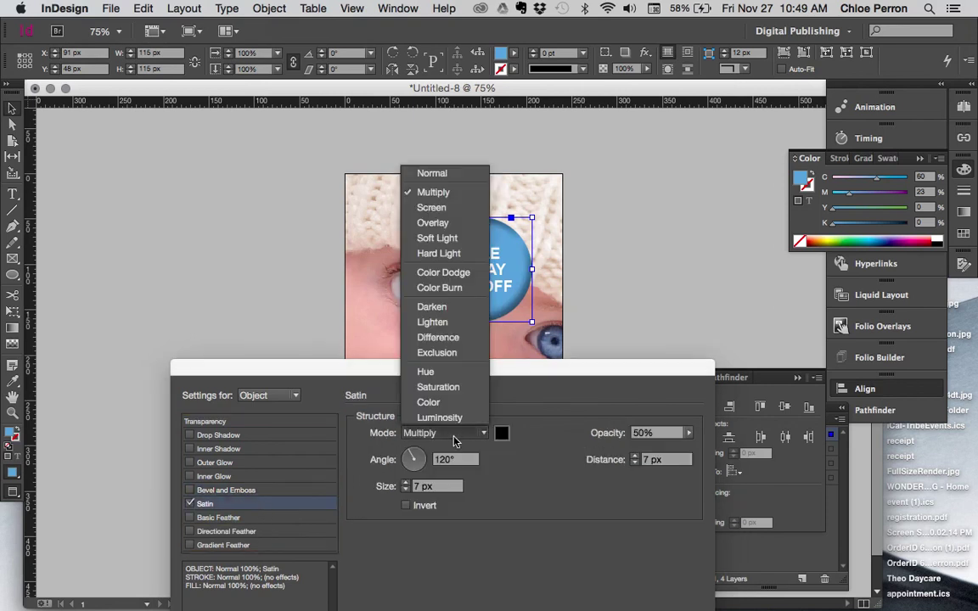
click(451, 214)
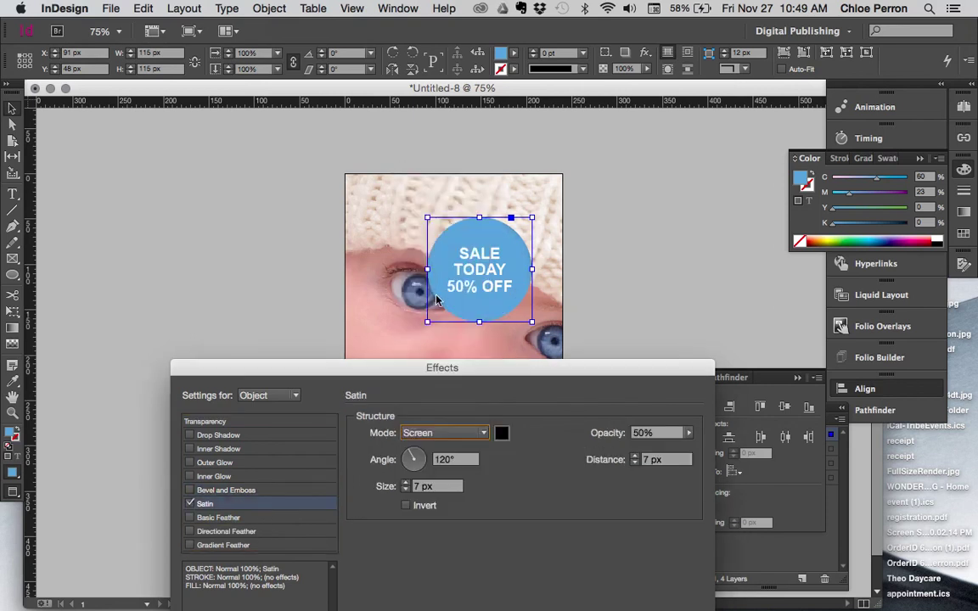
click(446, 433)
click(433, 192)
Set the Satin effect's color to RGB Magenta.
click(500, 433)
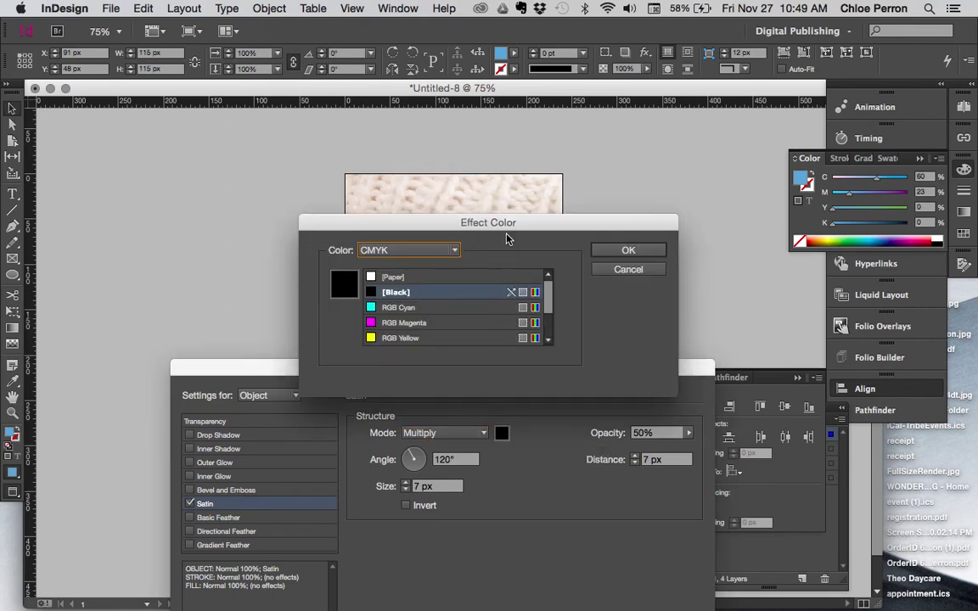
drag(506, 231, 735, 35)
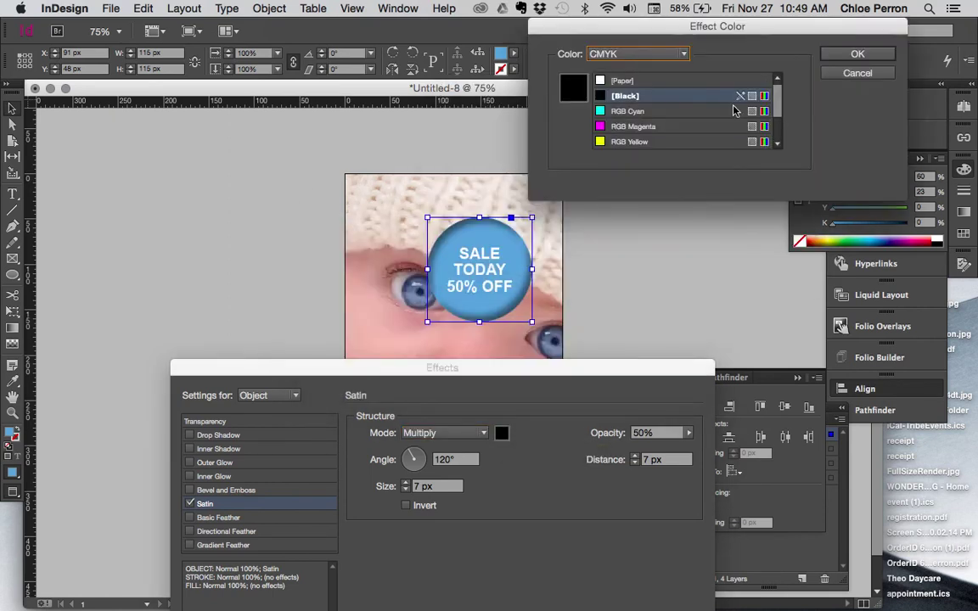
click(689, 125)
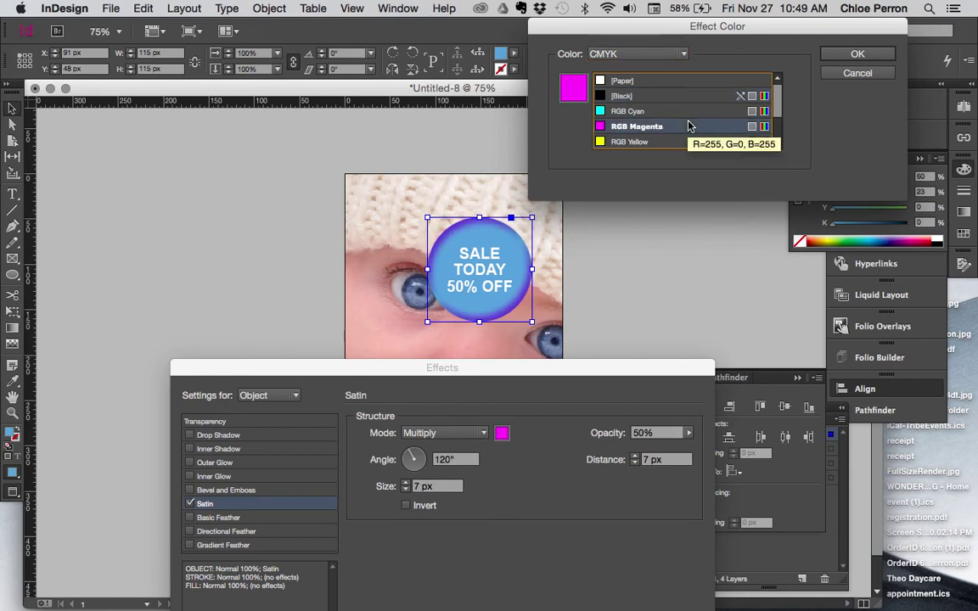
click(857, 54)
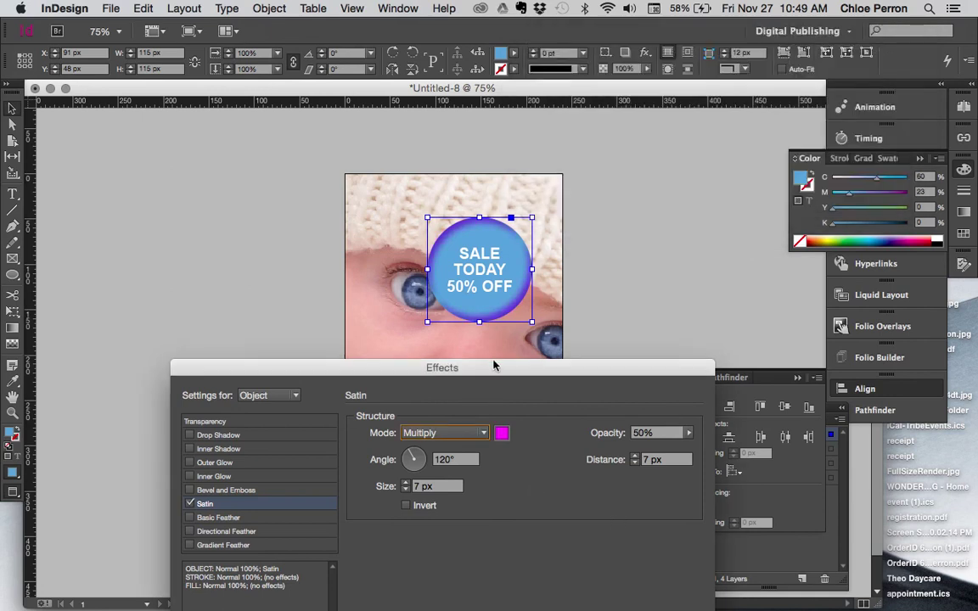
Try smaller and larger Satin distances on the circle and settle on 4 px.
click(633, 463)
click(633, 463)
click(633, 464)
click(633, 464)
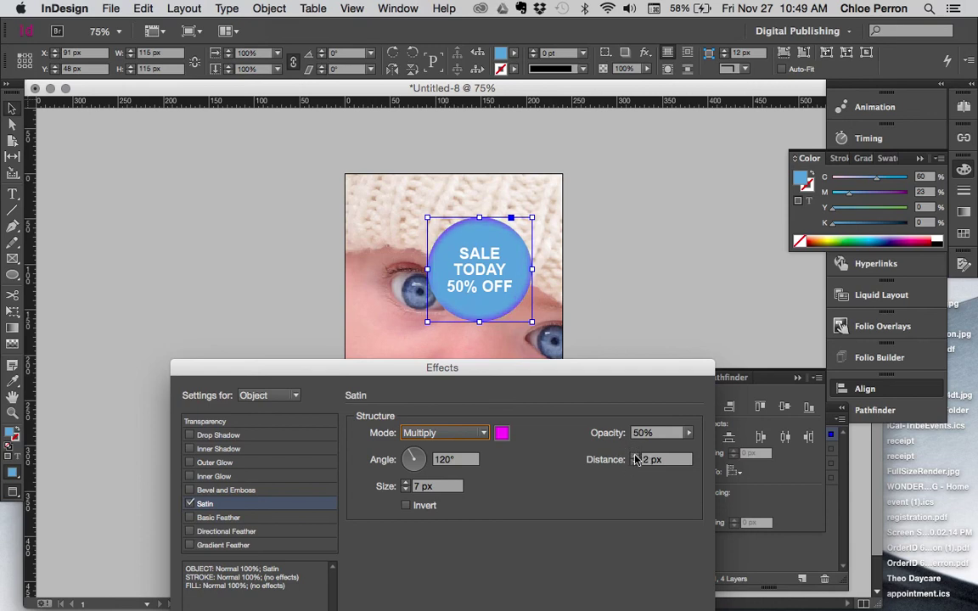
click(634, 457)
click(634, 456)
click(635, 456)
click(635, 456)
click(634, 457)
click(634, 457)
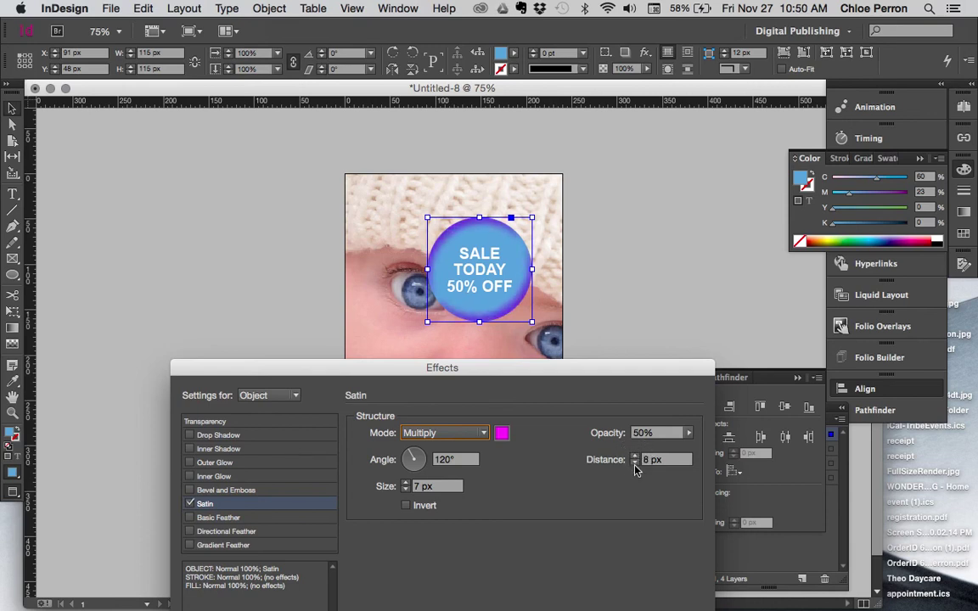
click(634, 464)
click(634, 464)
click(634, 463)
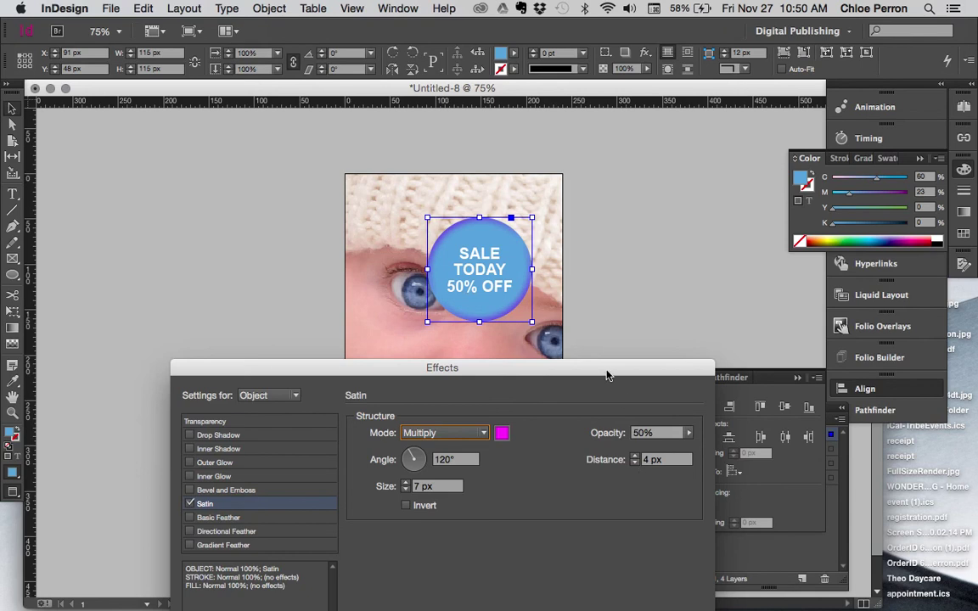
Add a Drop Shadow to the circle alongside the Satin effect, keeping the button in view.
drag(605, 371, 691, 201)
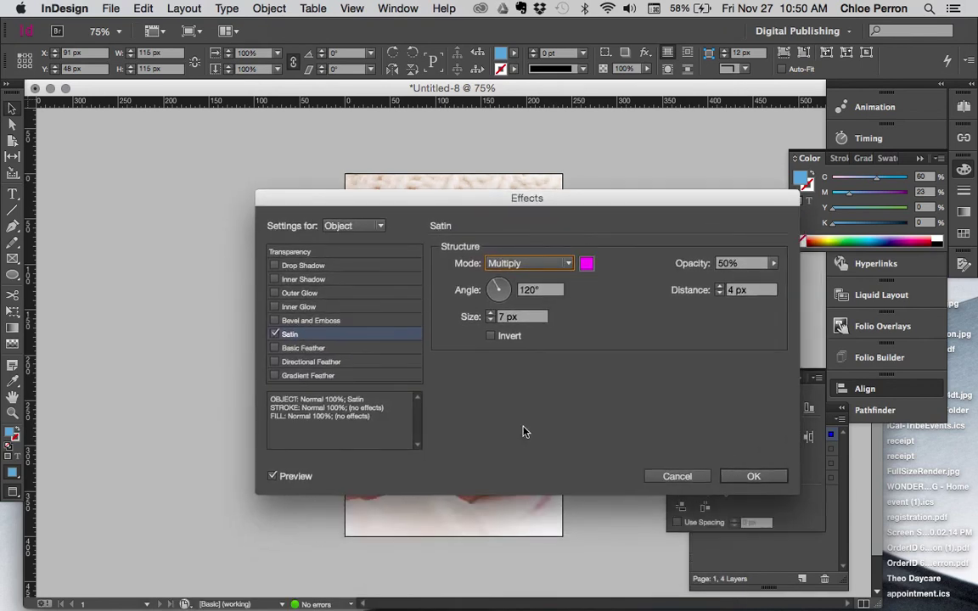
drag(422, 195, 764, 21)
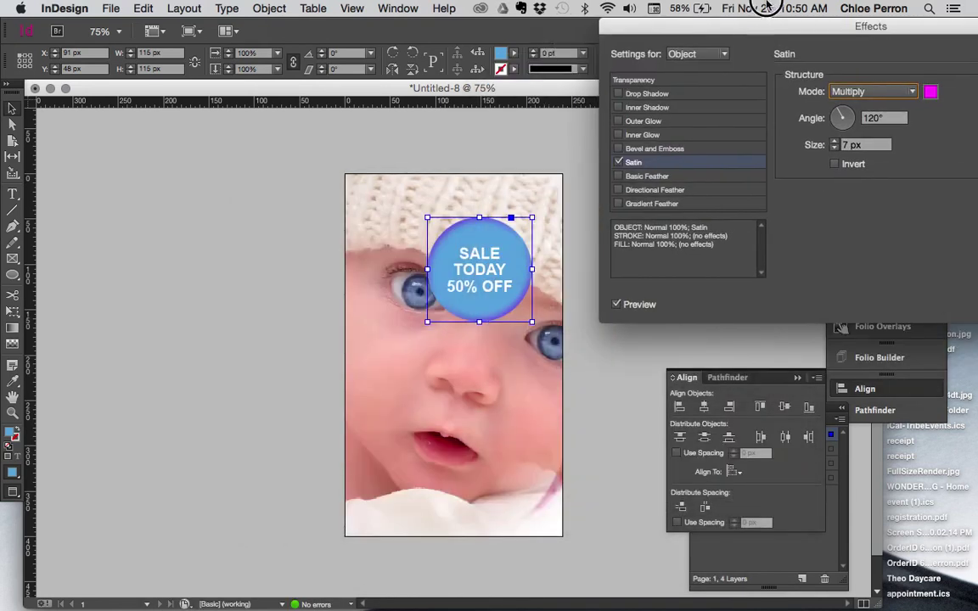
click(617, 93)
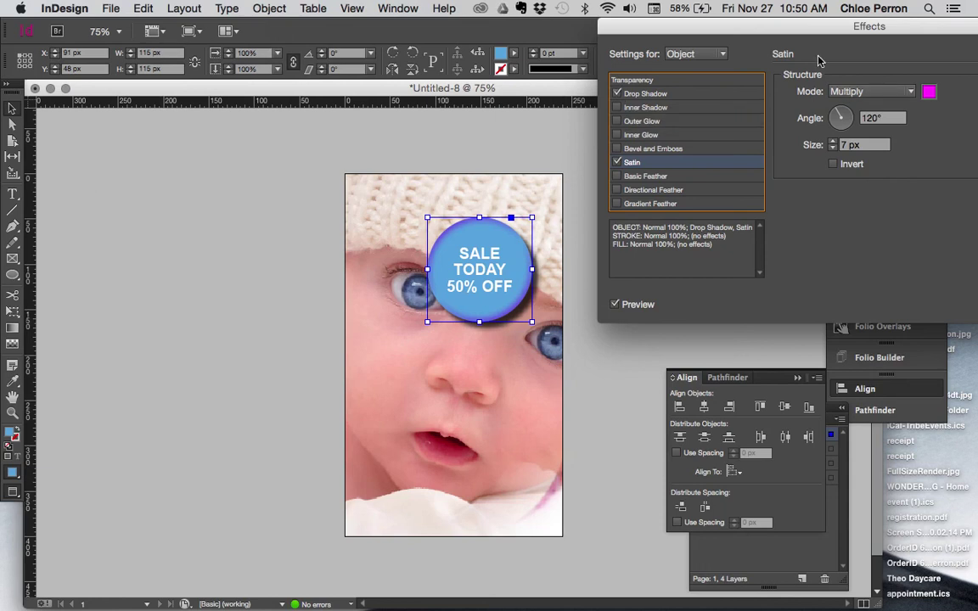
drag(820, 32, 758, 37)
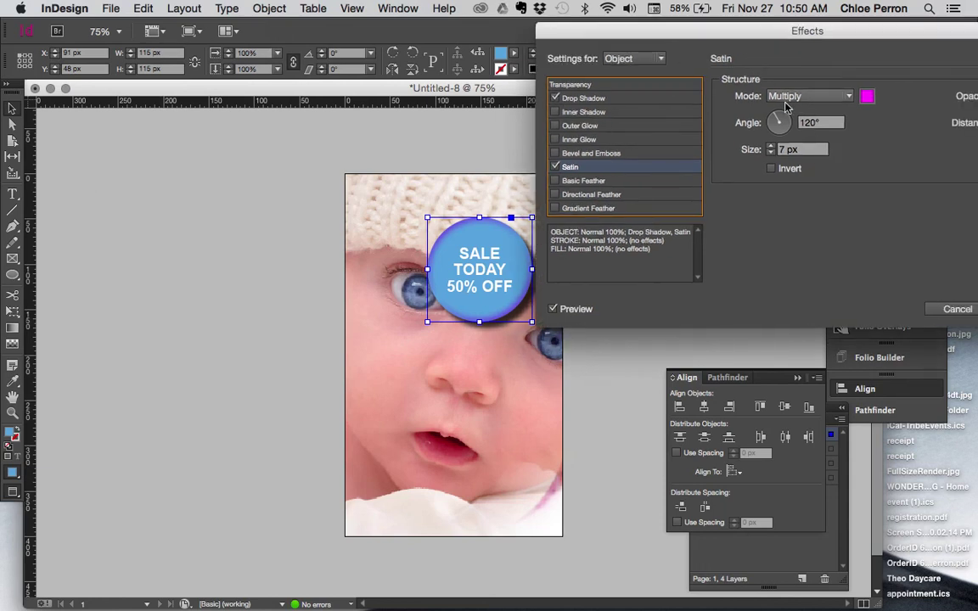
Try smaller Satin sizes and set the size to 6 px.
click(772, 154)
click(772, 154)
click(771, 154)
drag(767, 34, 613, 394)
click(617, 500)
click(617, 500)
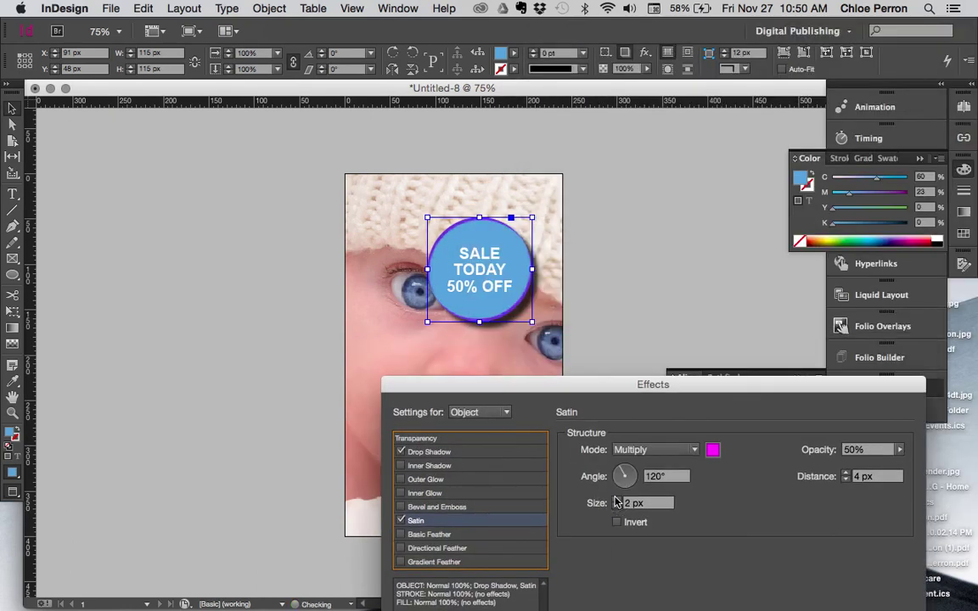
click(618, 500)
click(617, 500)
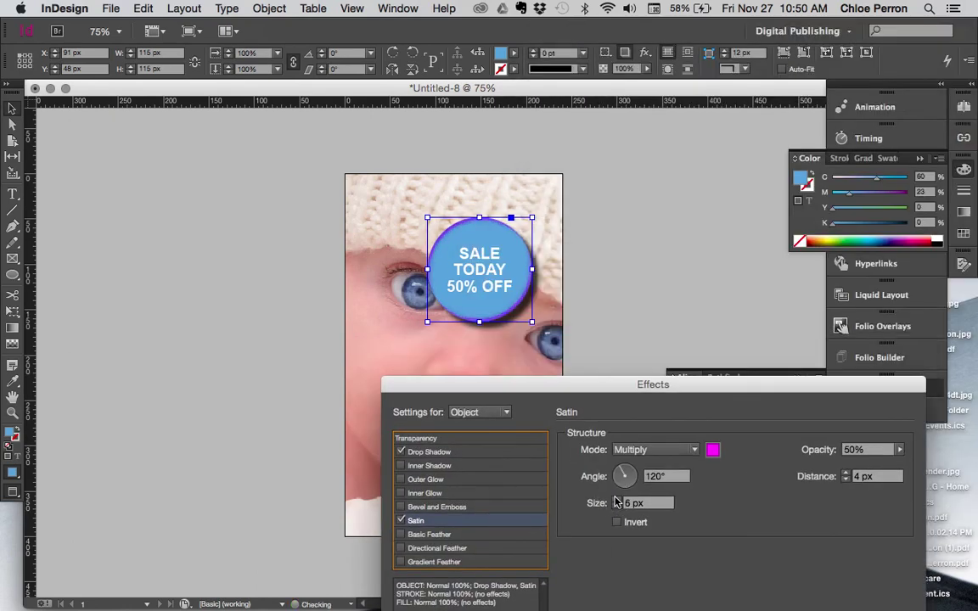
Reduce the Satin effect's distance, keeping its opacity at 50%, and apply the effects to the circle.
click(899, 450)
click(861, 467)
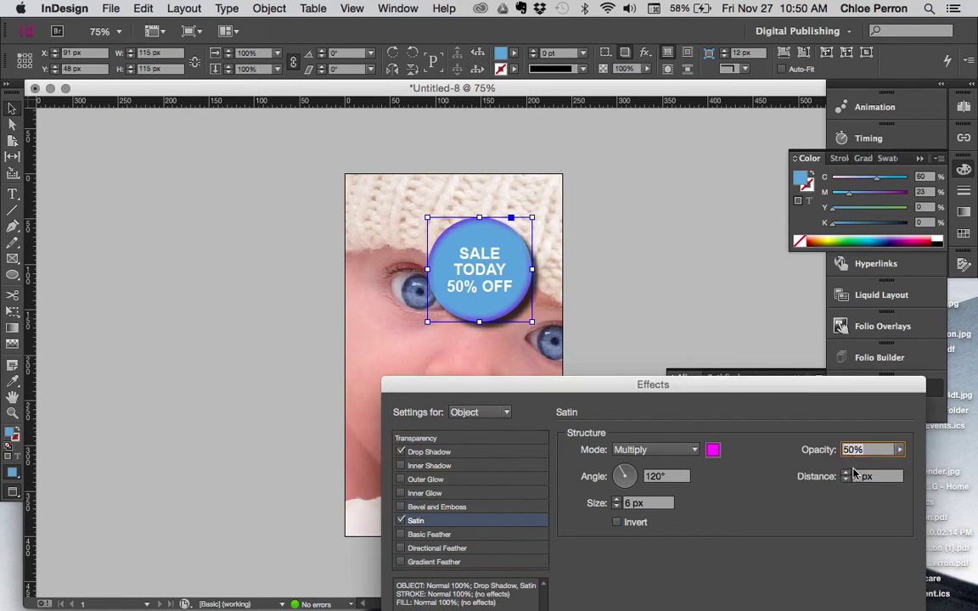
drag(862, 470, 841, 474)
click(846, 480)
click(846, 480)
click(846, 480)
drag(783, 382, 760, 278)
click(864, 547)
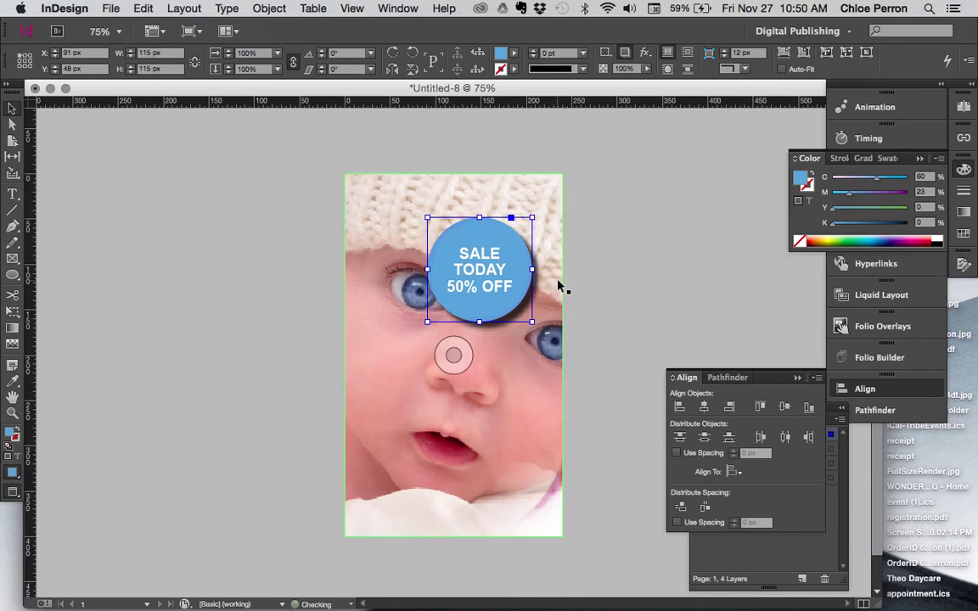